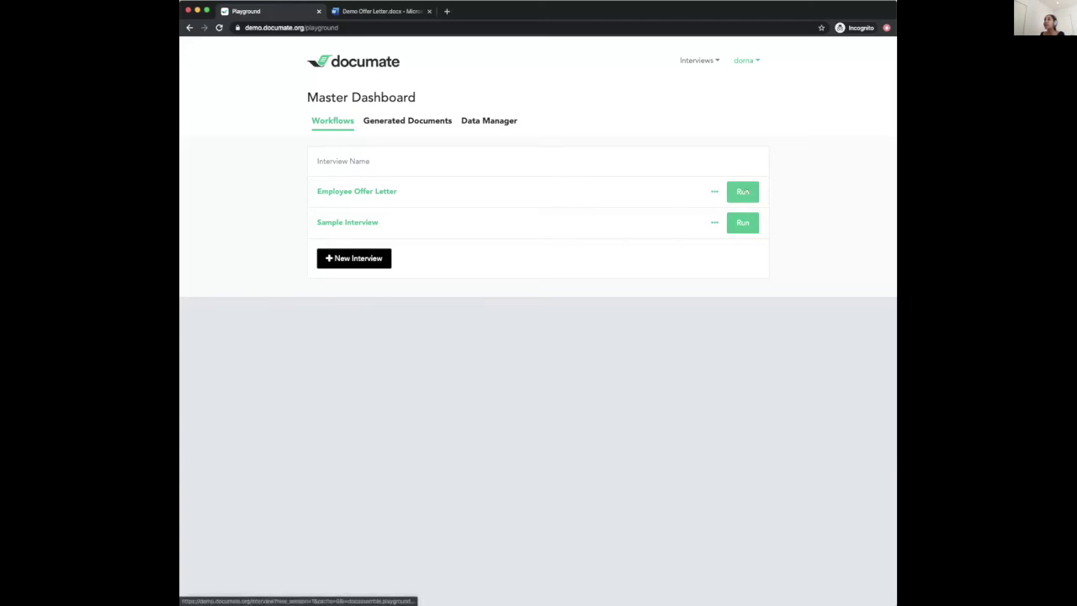
Run the Employee Offer Letter interview and fill in the name, street address and city fields from a saved address
click(741, 191)
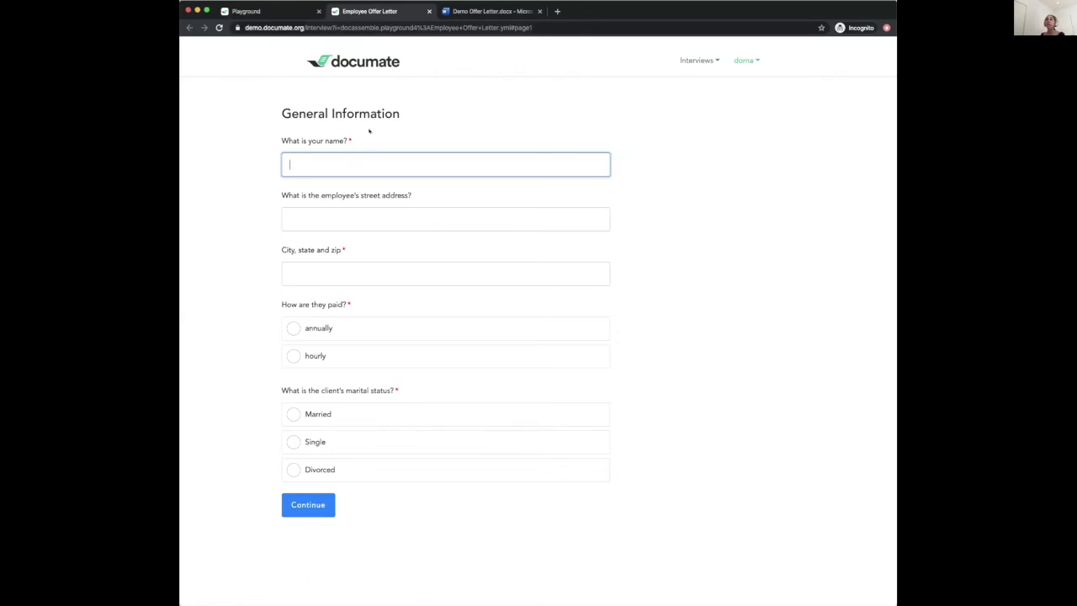
drag(366, 144, 278, 108)
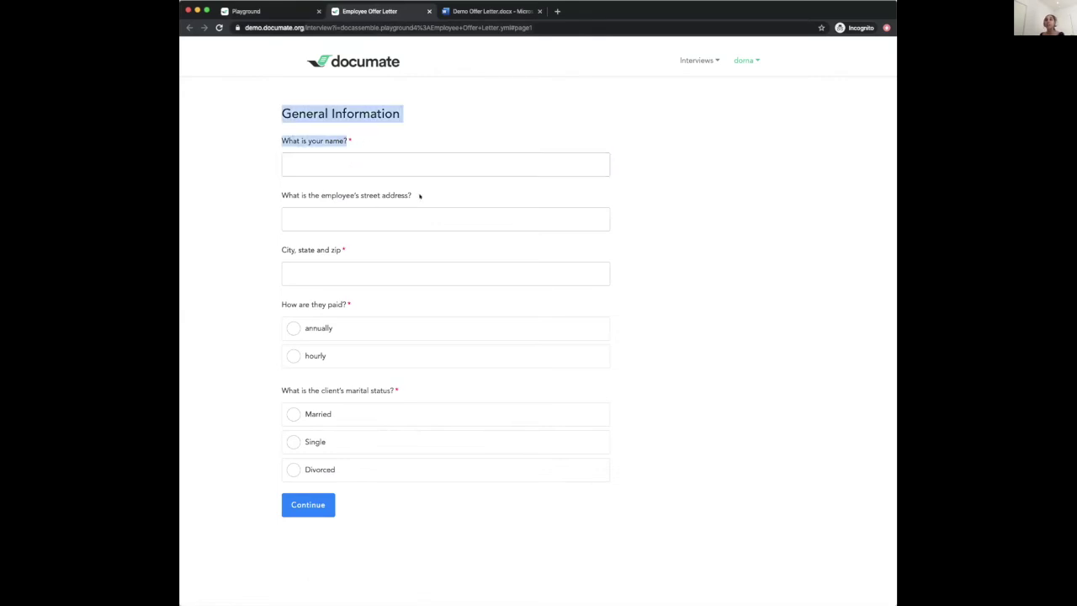
drag(420, 195, 248, 183)
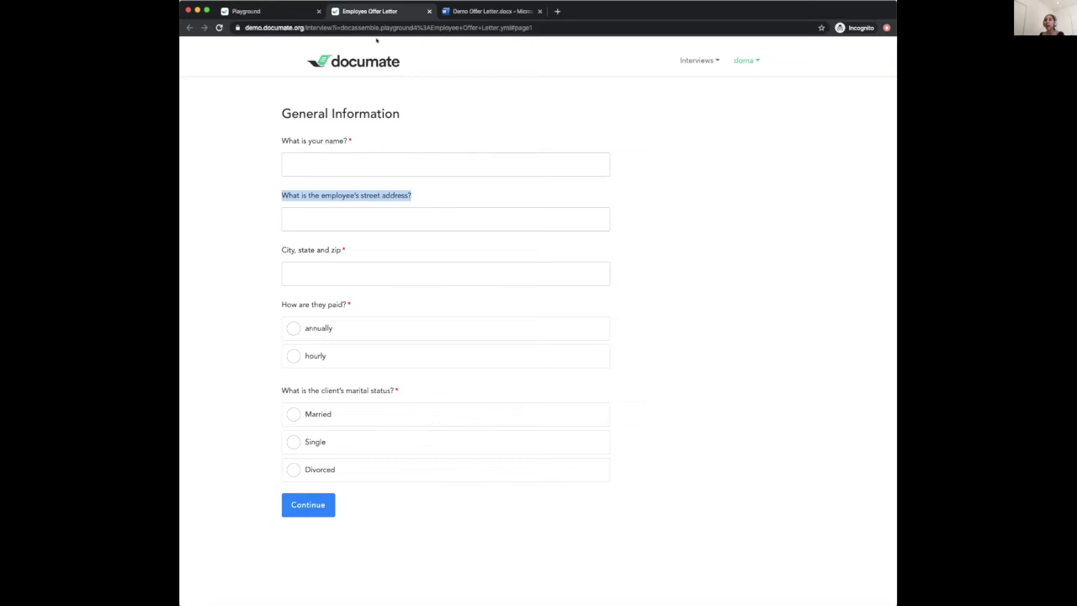
click(320, 165)
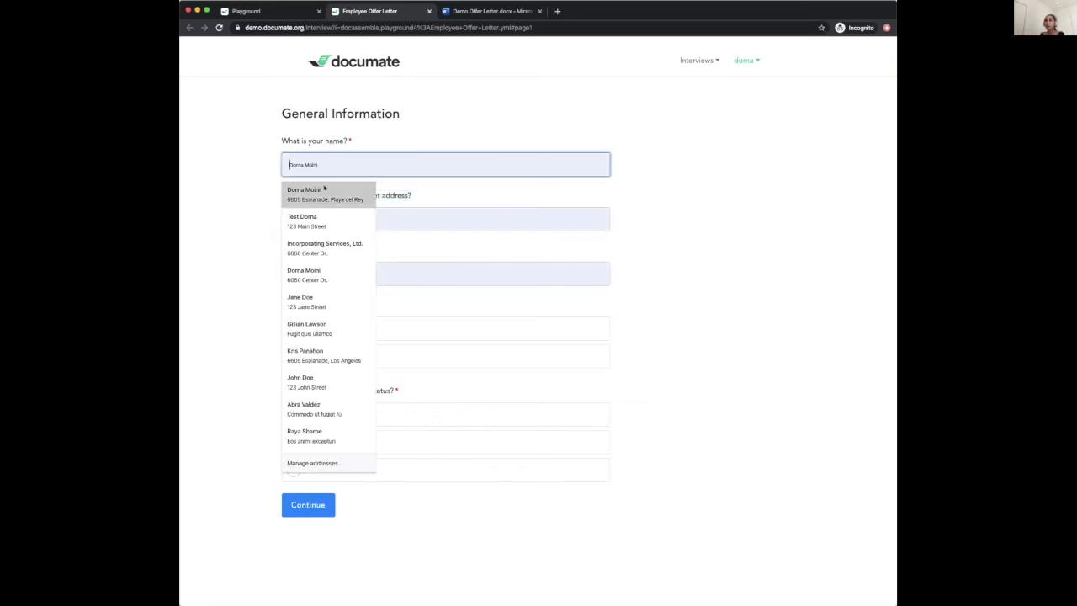
click(316, 192)
Test the conditional questions with annual and hourly pay and the Married status, and close the interview run without submitting it
click(339, 329)
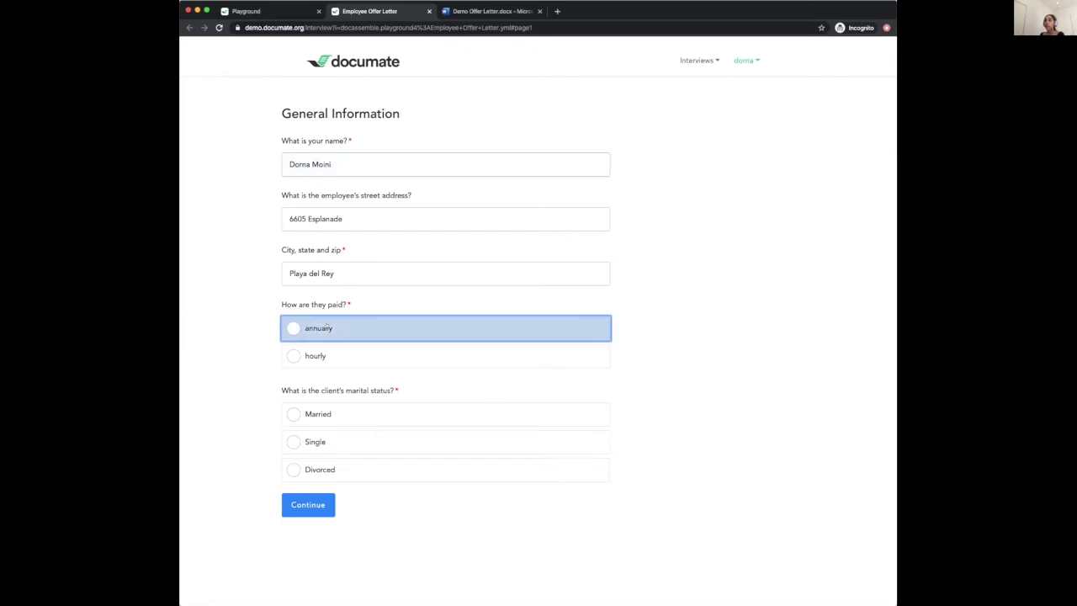
click(342, 464)
scroll(341, 464, down, 1)
scroll(341, 464, down, 1)
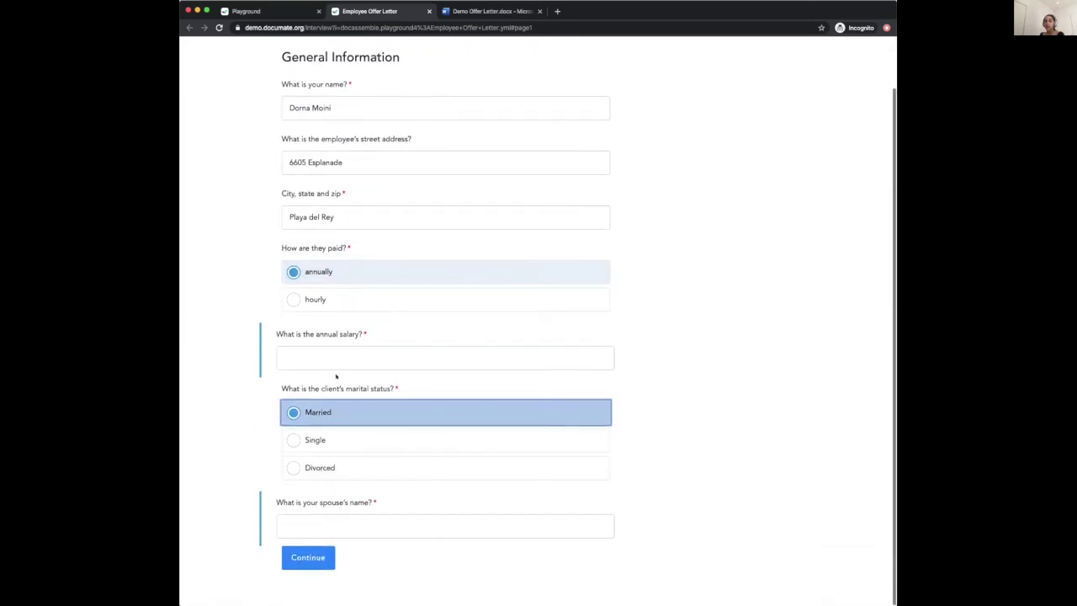
click(341, 299)
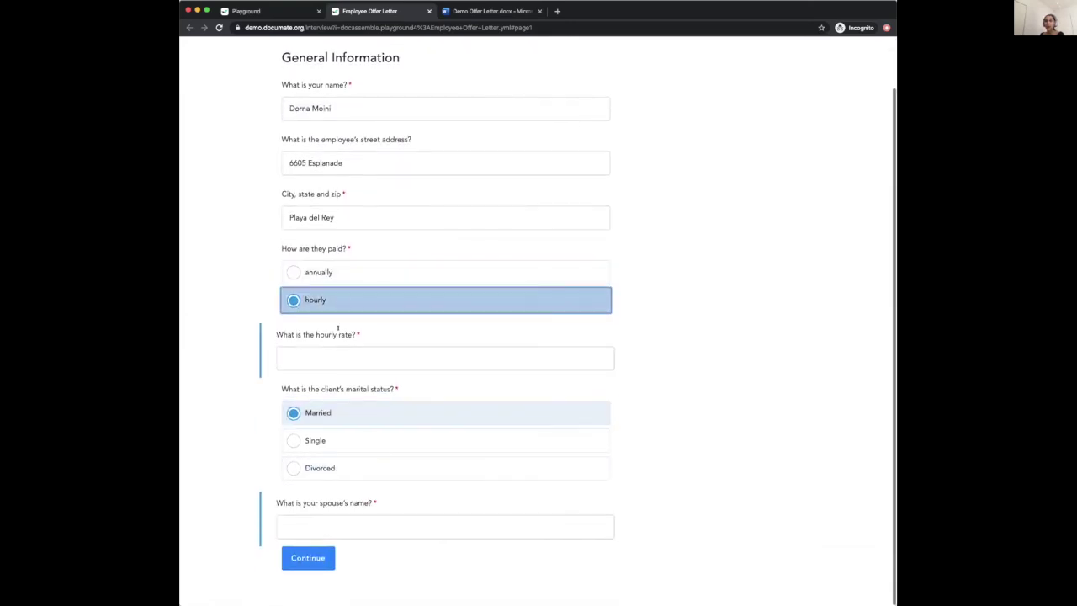
click(338, 468)
click(338, 467)
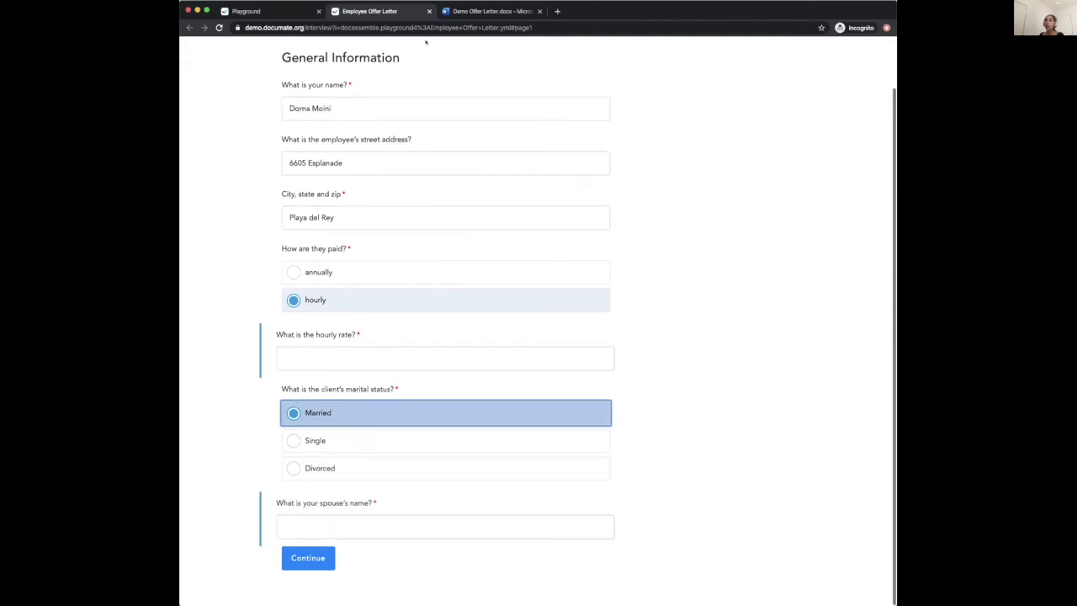
click(429, 11)
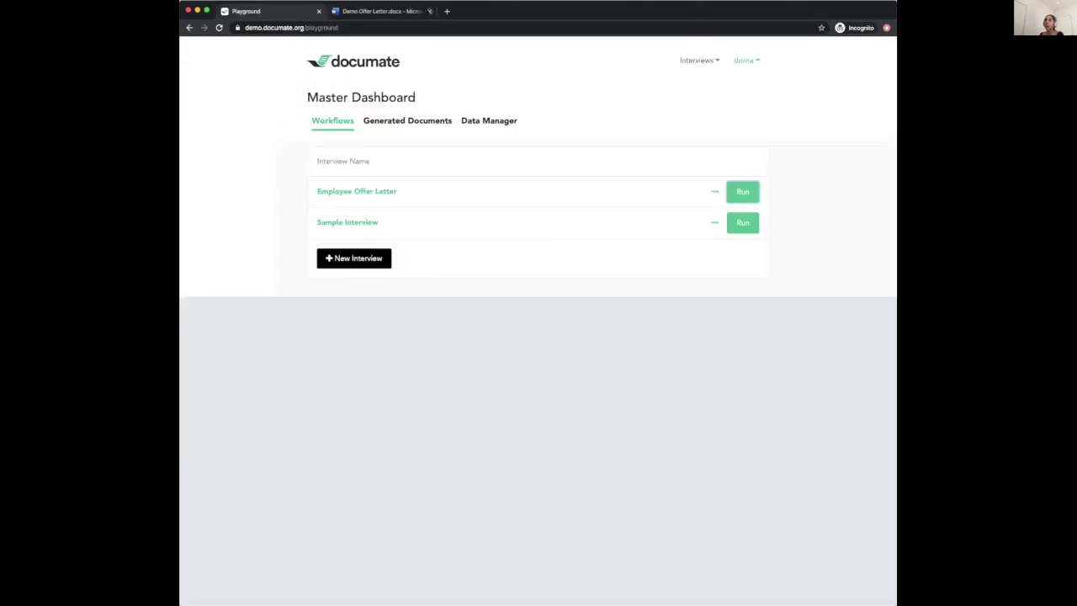
Open the Employee Offer Letter workflow for editing and look over its interview questions and output documents
click(368, 191)
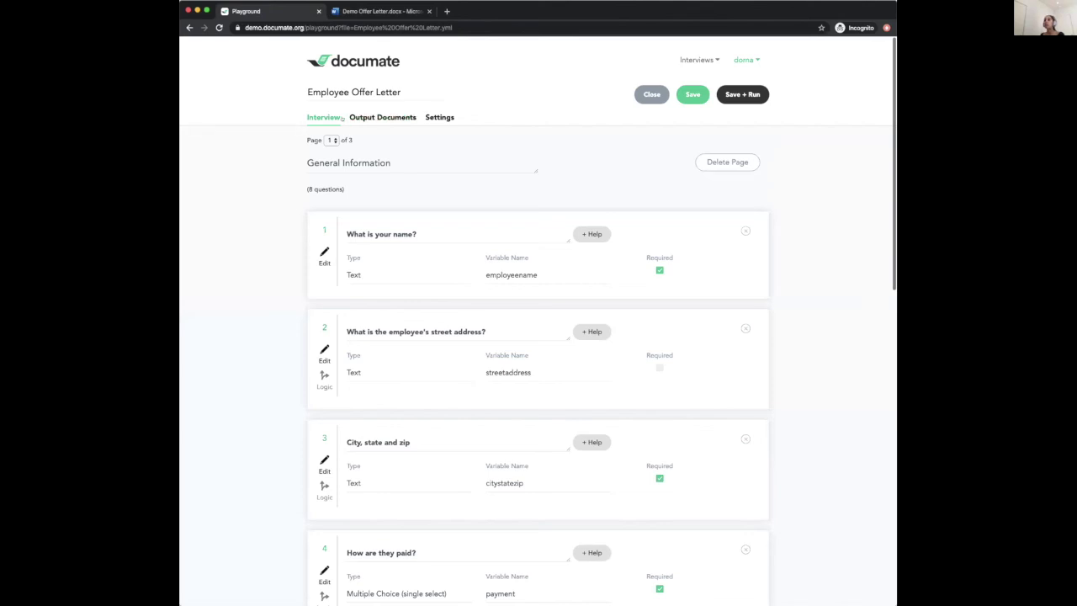
scroll(343, 118, down, 2)
scroll(343, 118, up, 1)
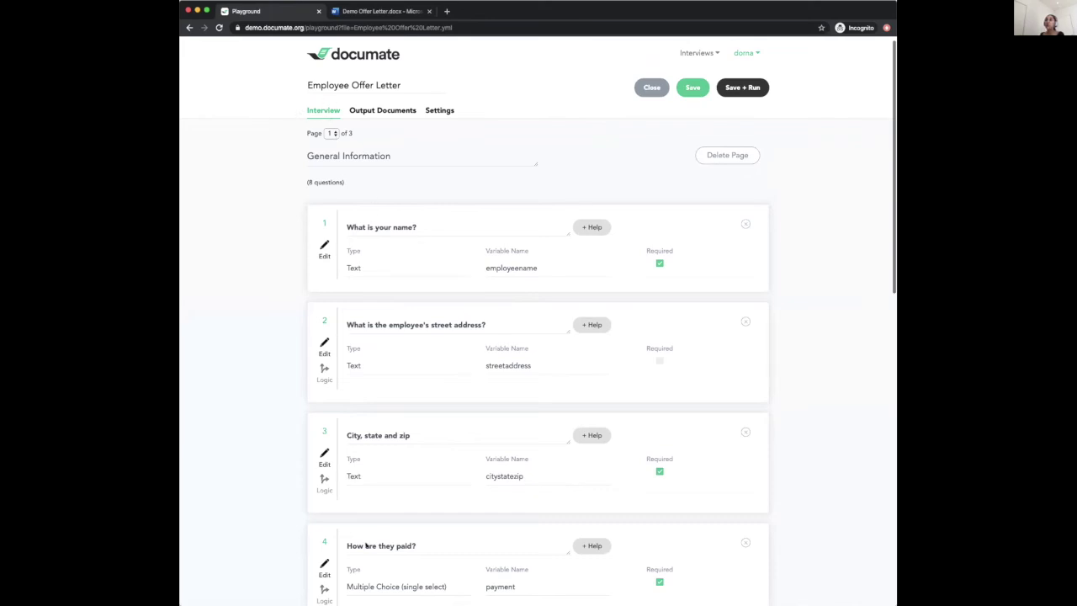
click(377, 110)
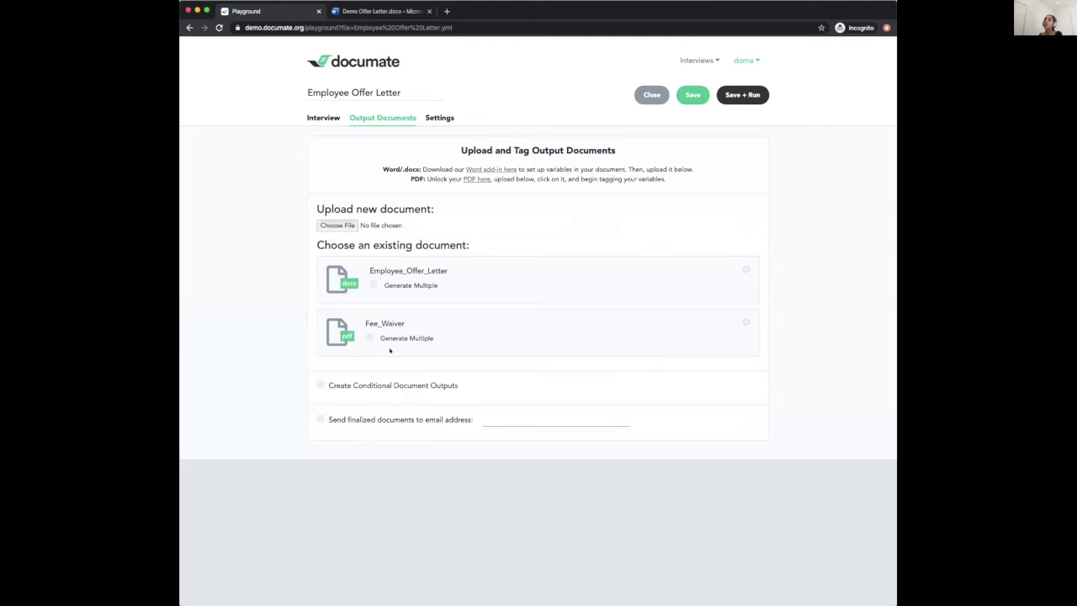
click(325, 118)
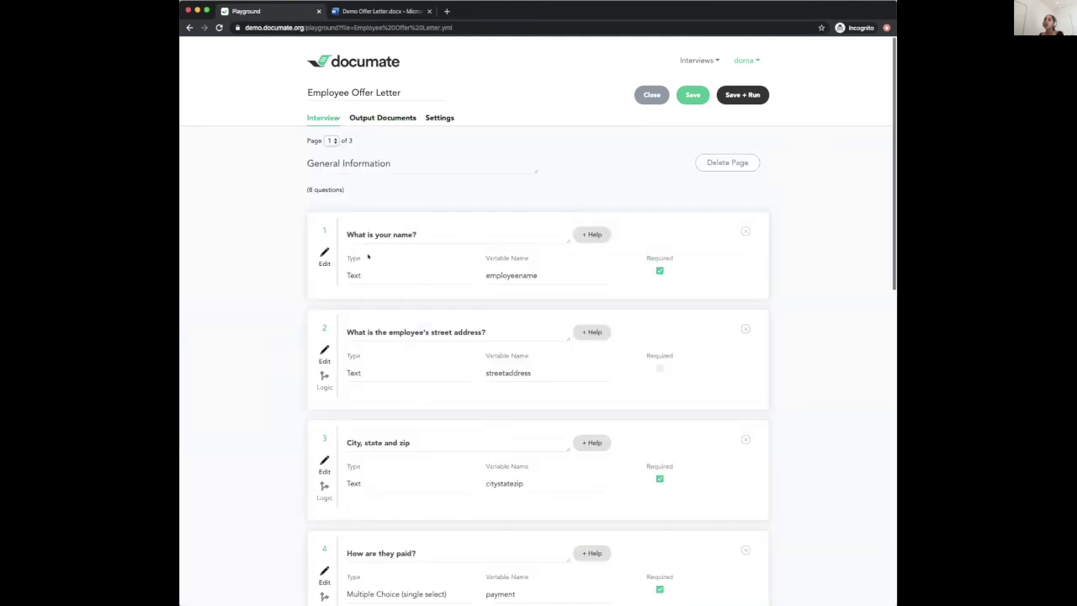
Add a single-select multiple choice question "What is the user's favorite fruit?" at the end of the General Information page
scroll(360, 418, down, 10)
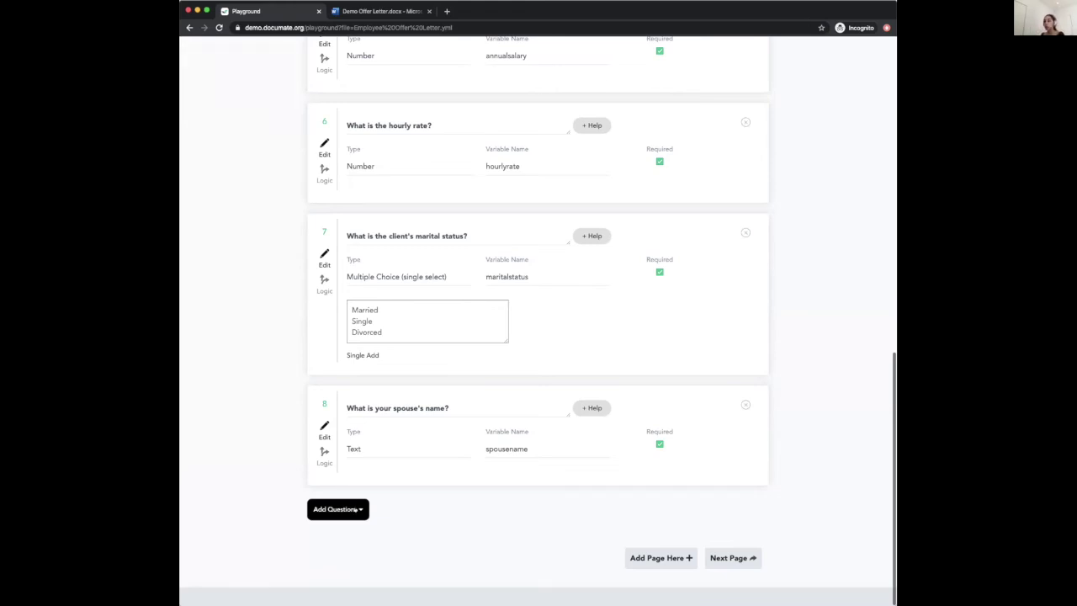
click(355, 509)
scroll(390, 491, down, 2)
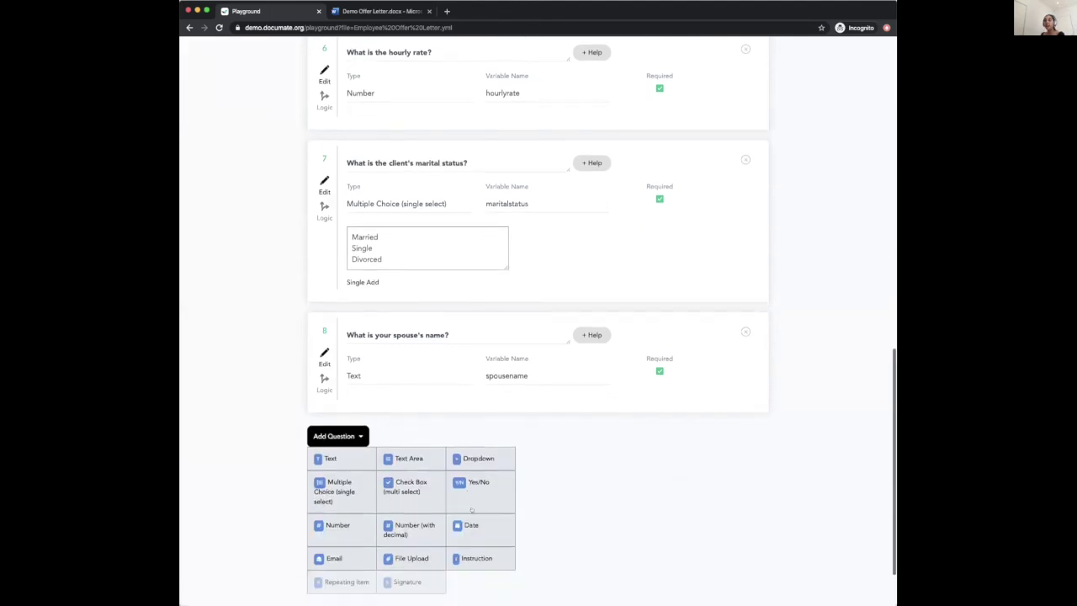
click(342, 486)
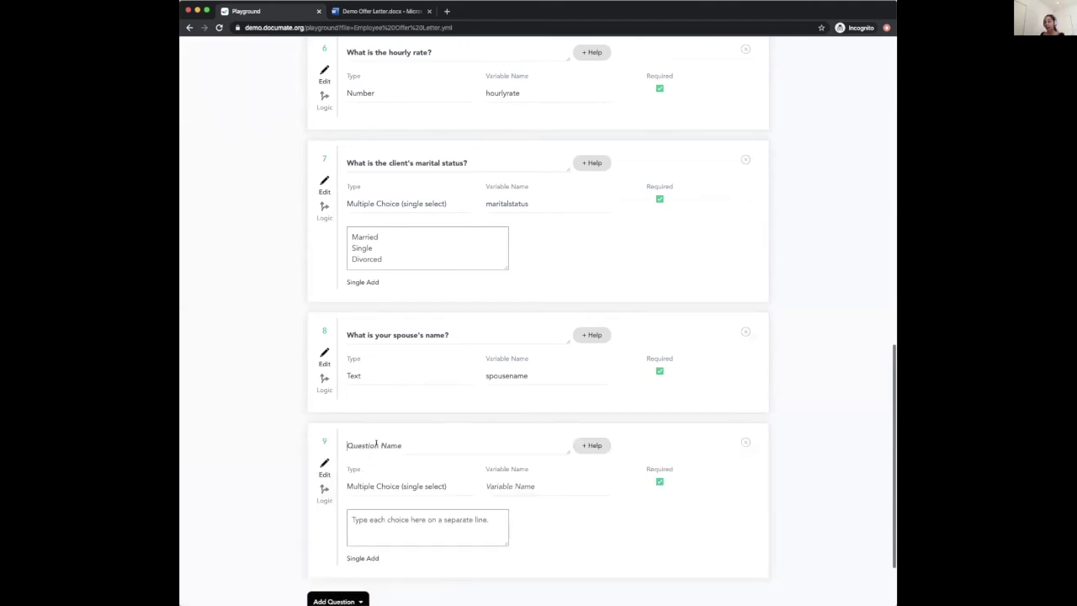
click(376, 444)
text(What is the user's favorite fruit?)
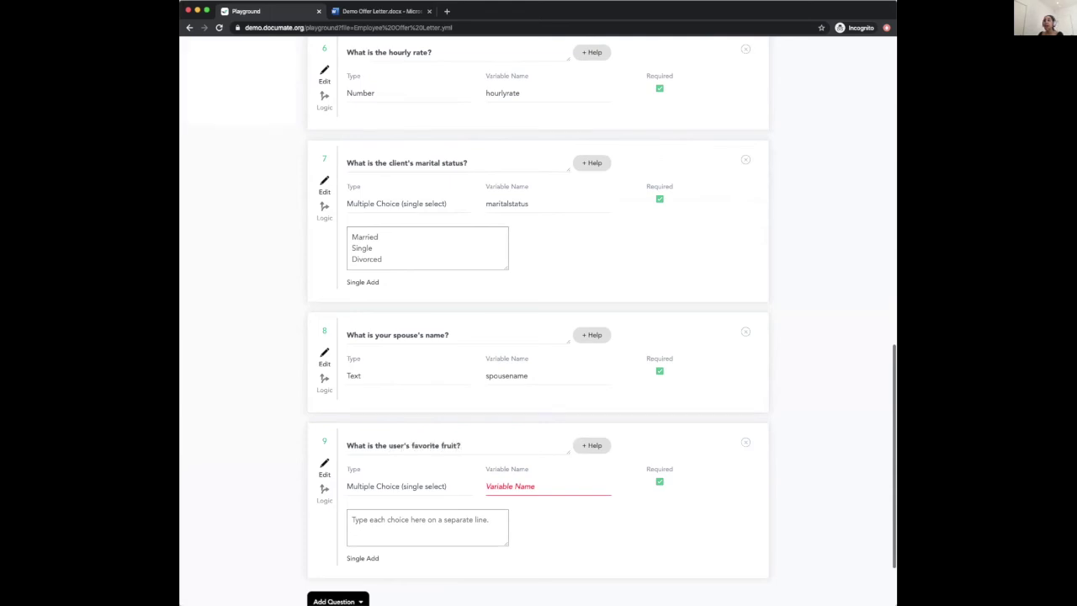
Give the fruit question the variable name favorite_fruit and the choices Pears, Apples and Strawberries
scroll(383, 441, down, 2)
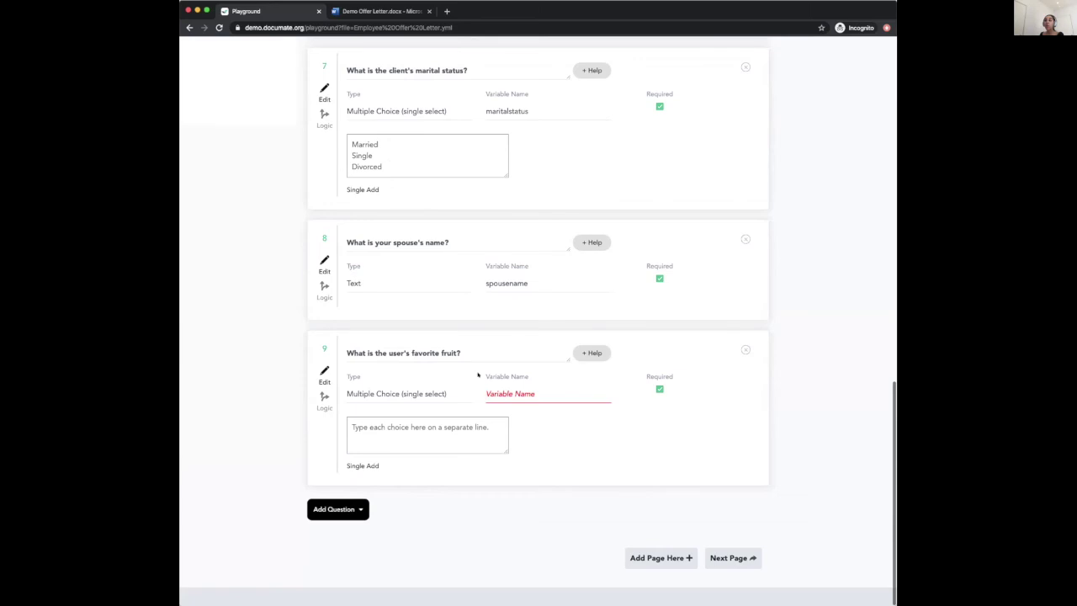
click(507, 376)
text(favorite_fruit)
click(352, 427)
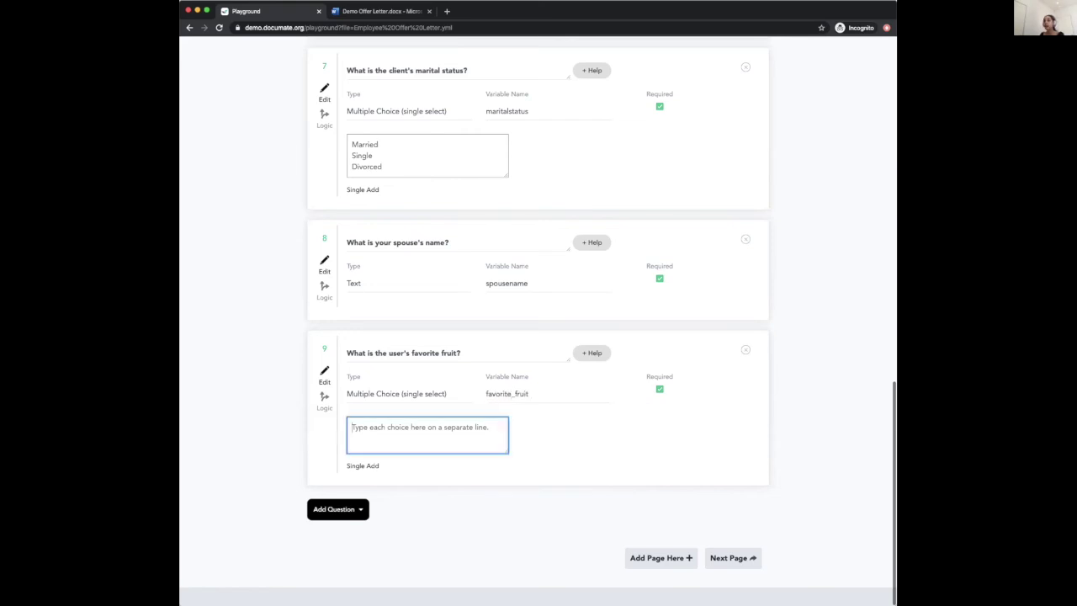
text(P)
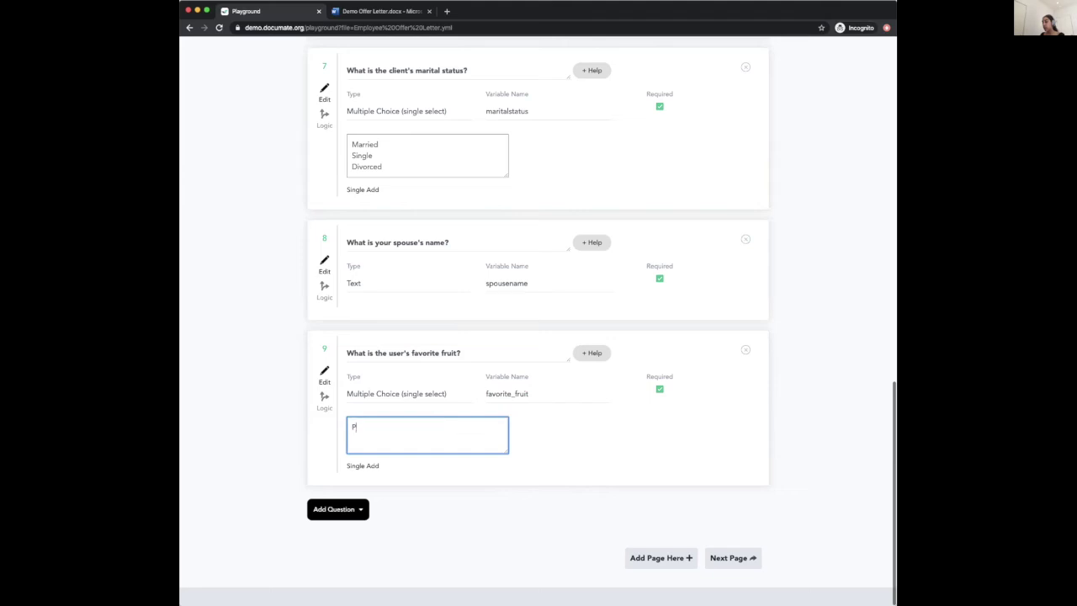
text(ears Apples)
key(Return)
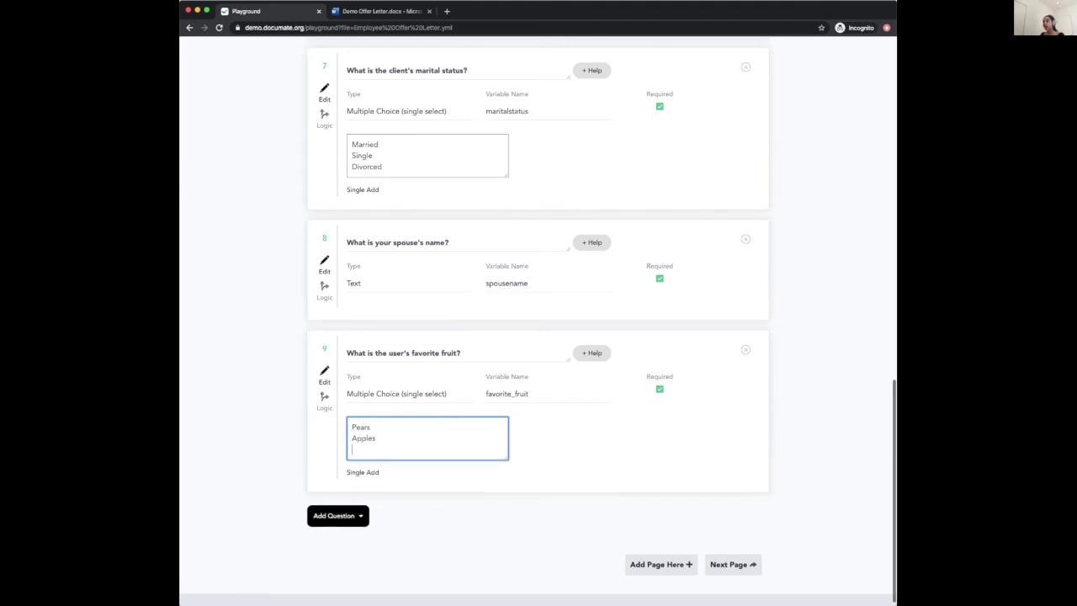
text(Strawberries)
Add a text question "What's your favorite type of apple?" with the variable name apple_type below the fruit question
scroll(538, 337, down, 1)
click(338, 509)
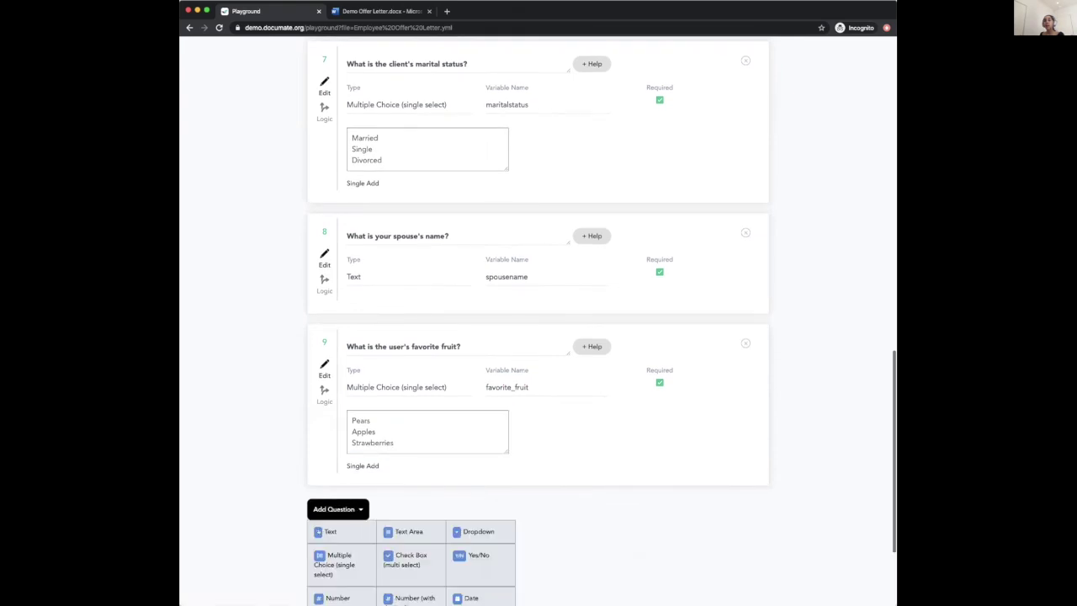
click(330, 531)
scroll(363, 354, down, 3)
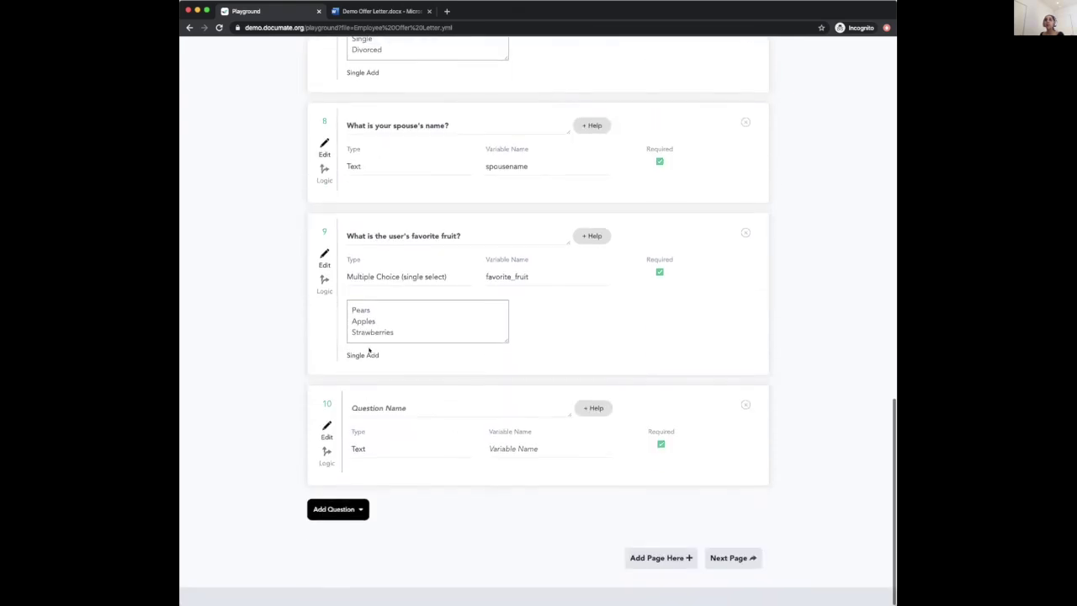
click(395, 399)
text(W)
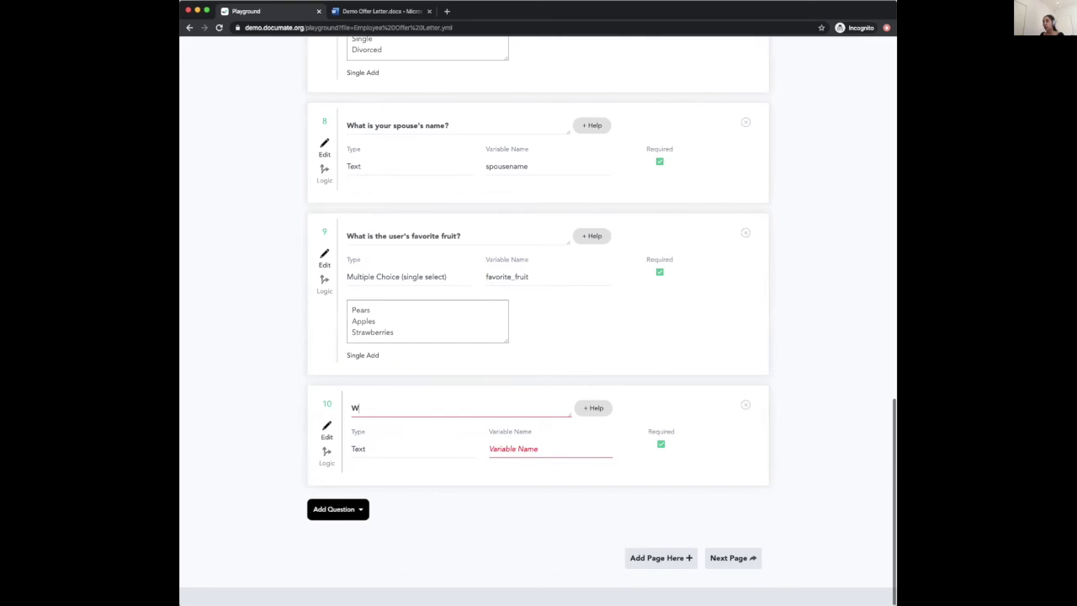
text(hat's your )
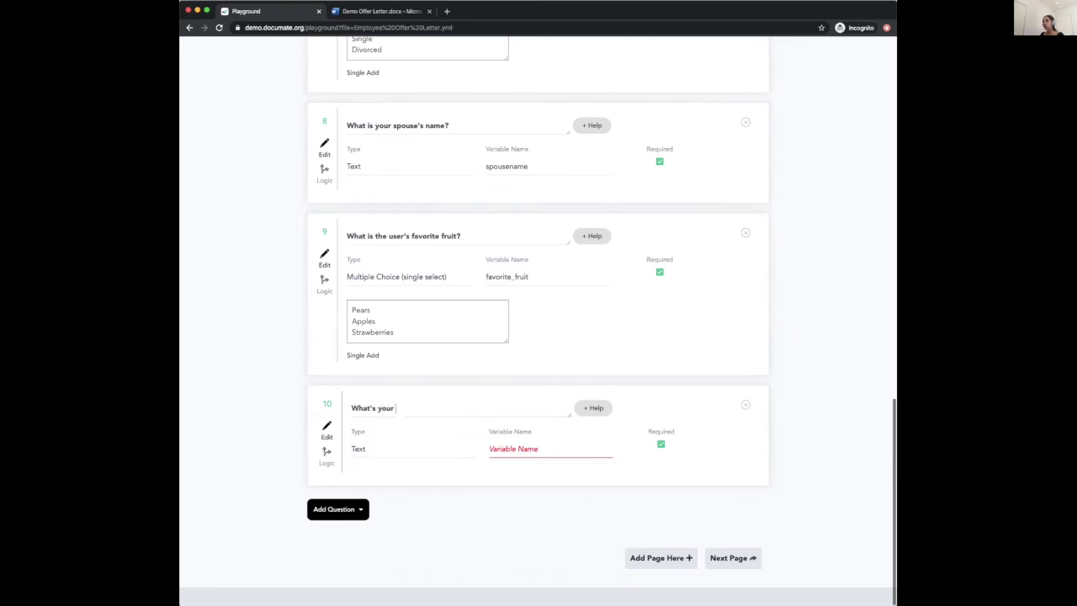
text(favorite type of apple?)
text(apple_type)
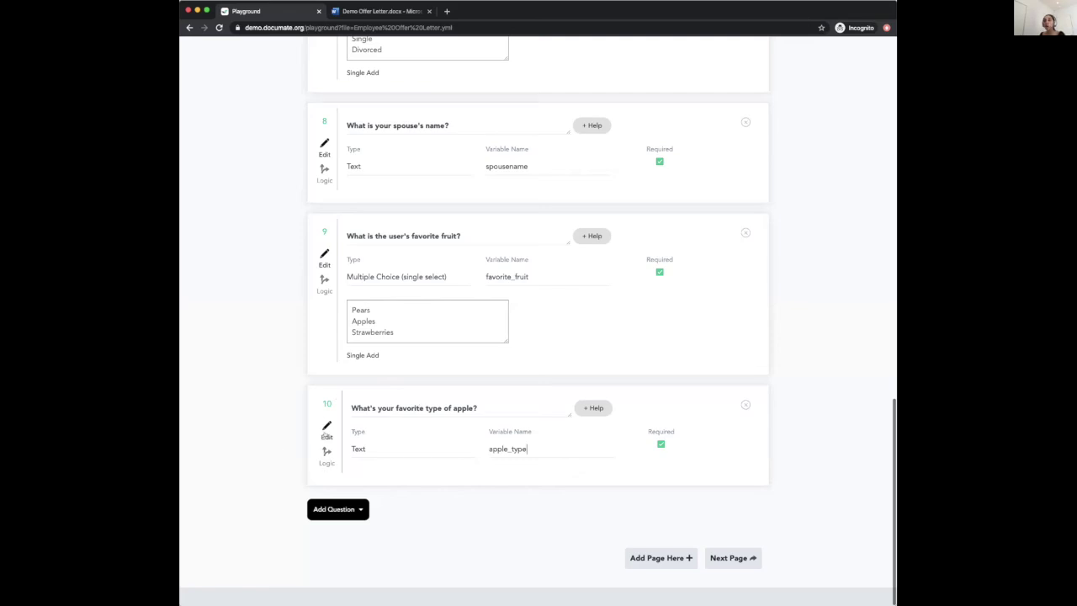
Set the apple question's logic to show if favorite_fruit is Apples, and return the question to its edit view
click(326, 456)
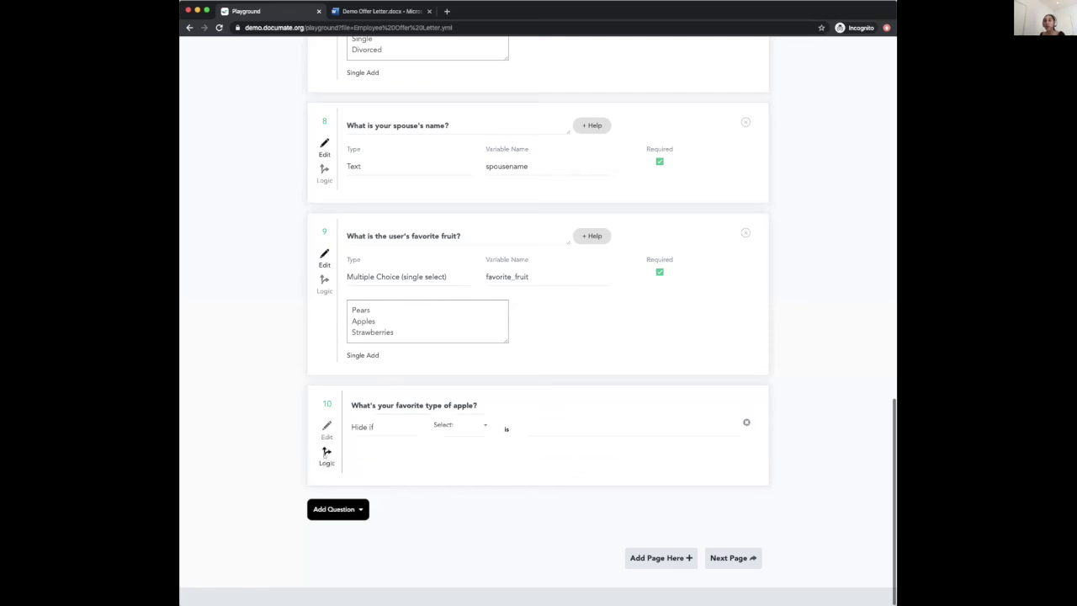
click(326, 429)
click(327, 457)
click(367, 427)
click(369, 418)
click(459, 425)
scroll(452, 530, down, 1)
click(452, 540)
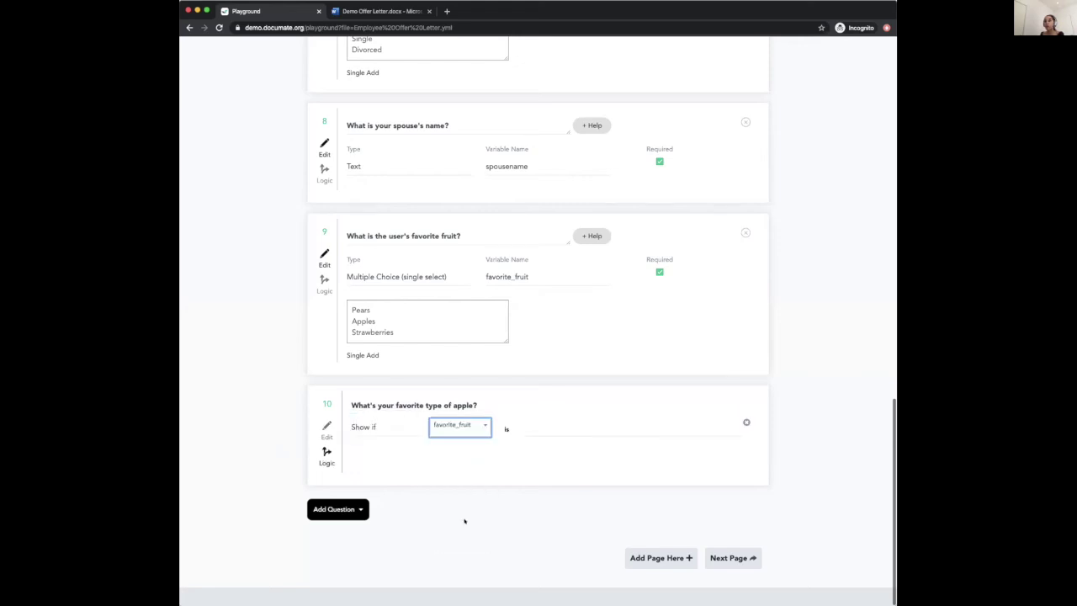
click(534, 427)
click(542, 445)
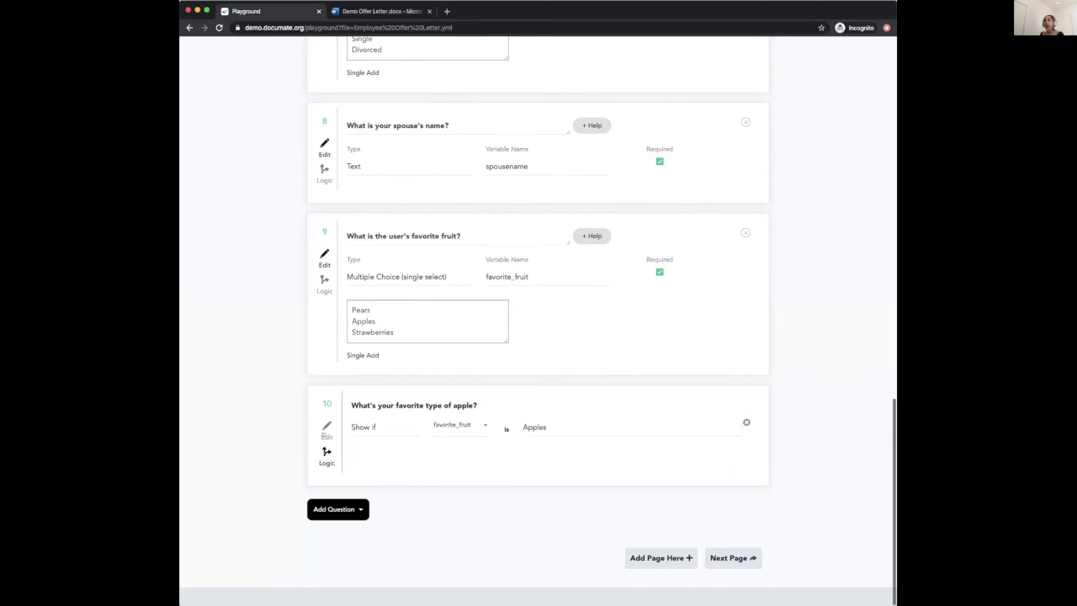
click(326, 431)
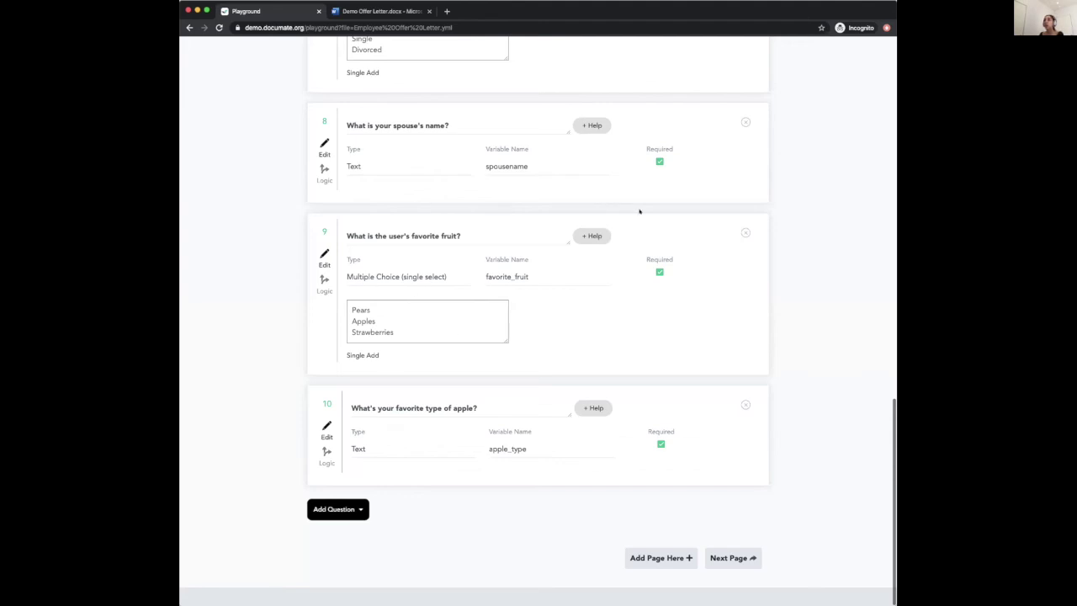
Examine the Children page and its page logic, the signature page and the output documents, and return to the interview's first page
scroll(639, 211, up, 20)
click(324, 140)
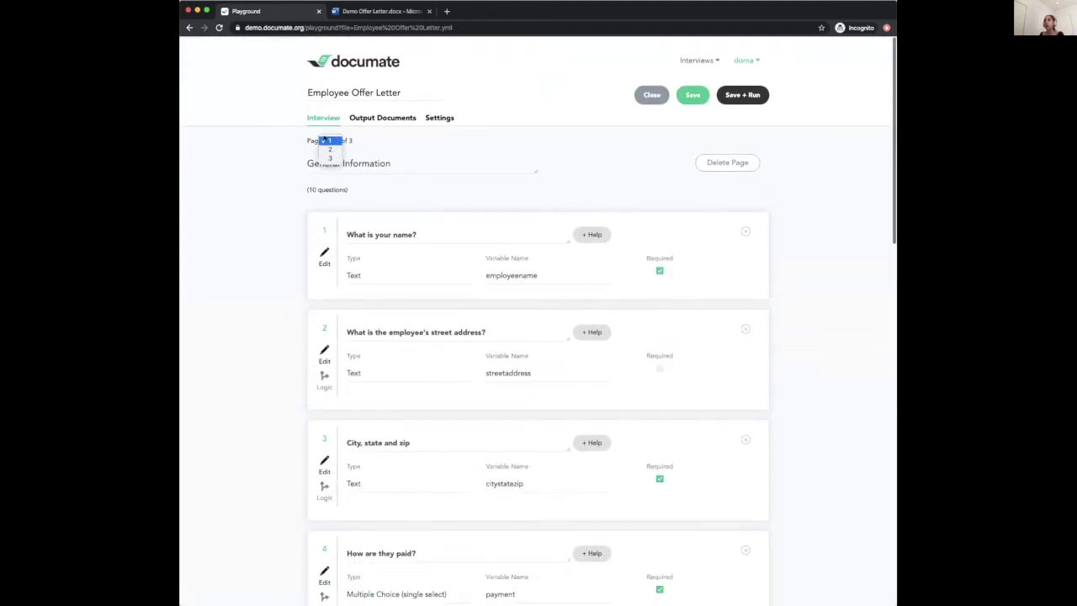
click(330, 149)
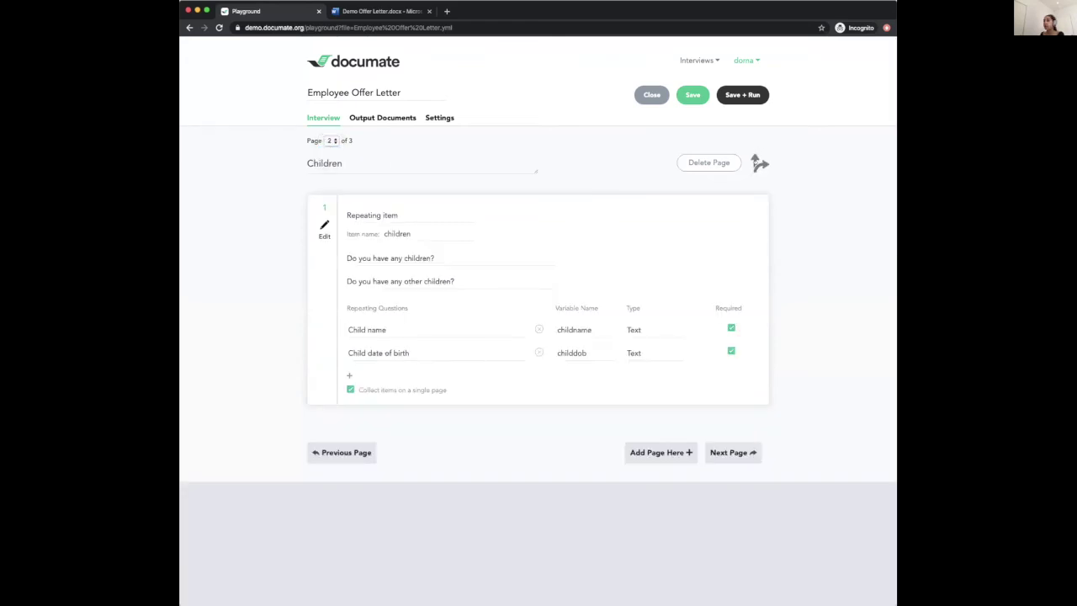
click(759, 162)
click(331, 141)
click(330, 148)
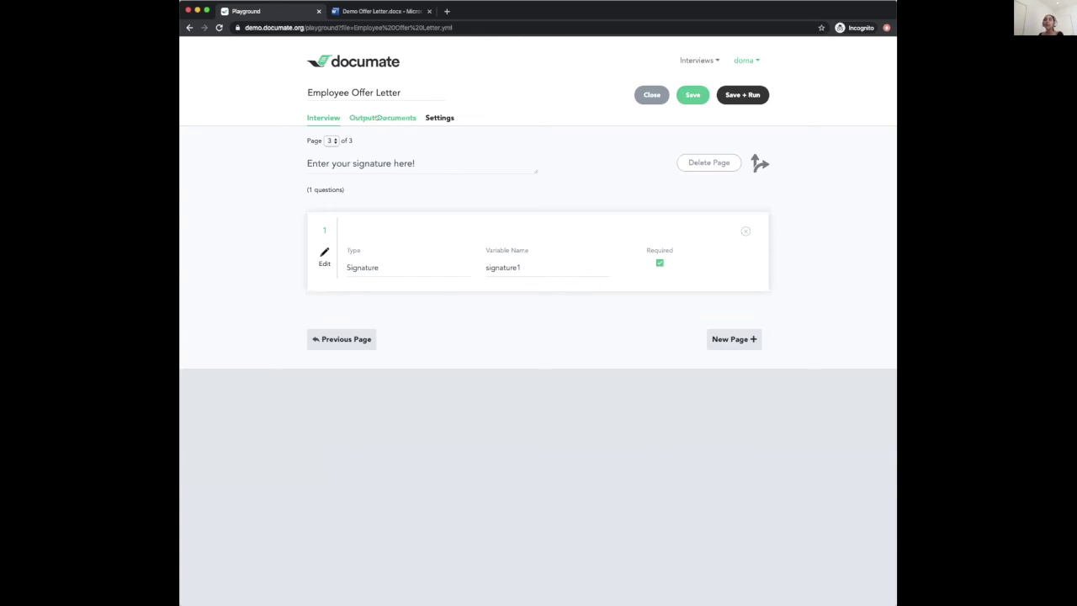
click(377, 119)
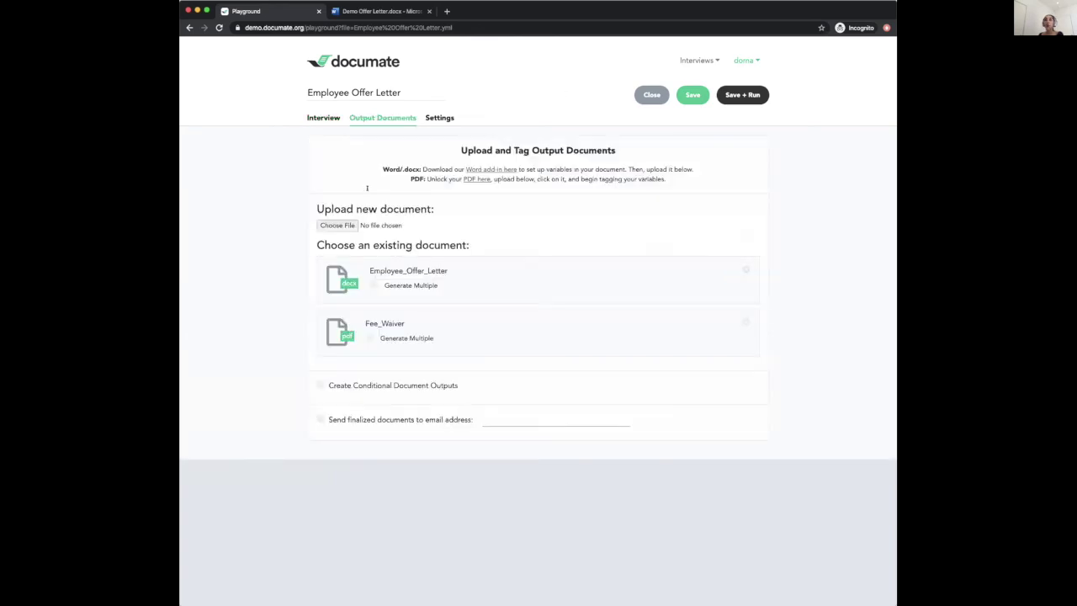
click(319, 118)
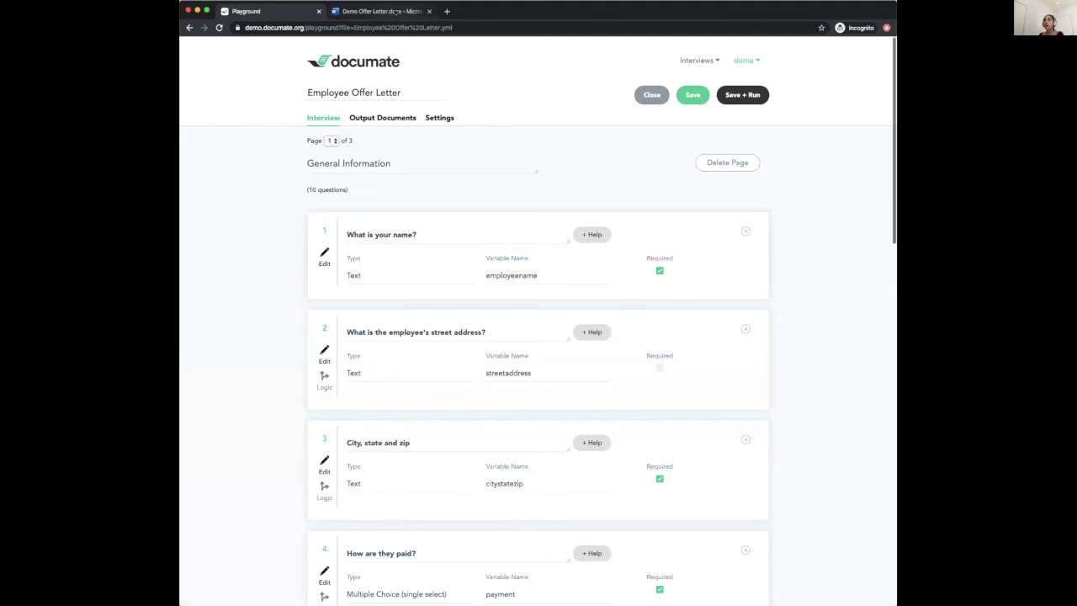
Switch to the Demo Offer Letter in Word and replace the blank after "Dear" with the employeename variable from the Employee Offer Letter.yml workflow
click(379, 11)
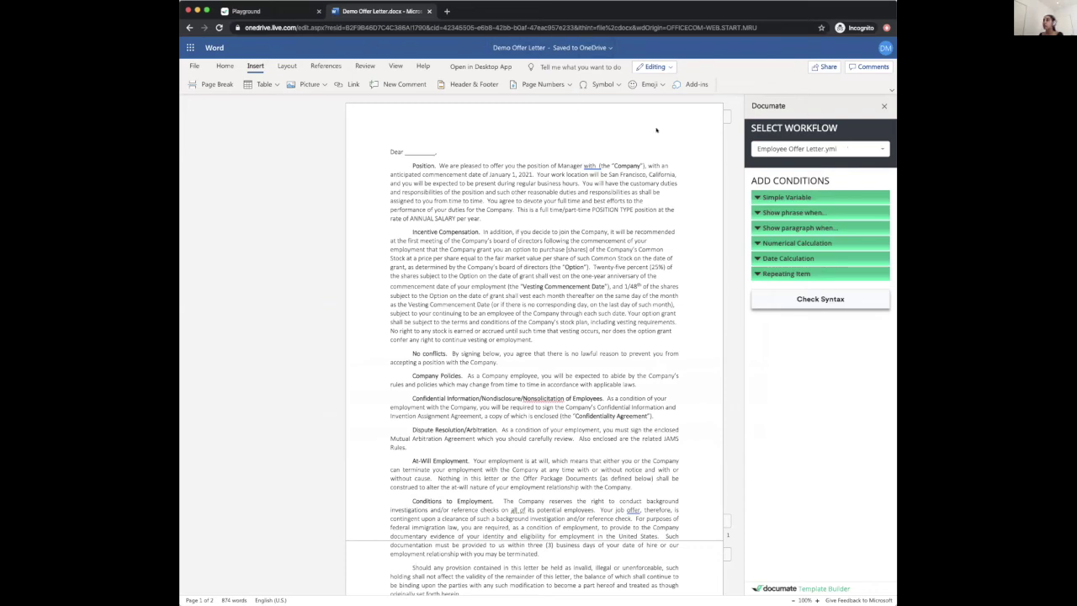
click(807, 149)
click(815, 181)
double_click(421, 151)
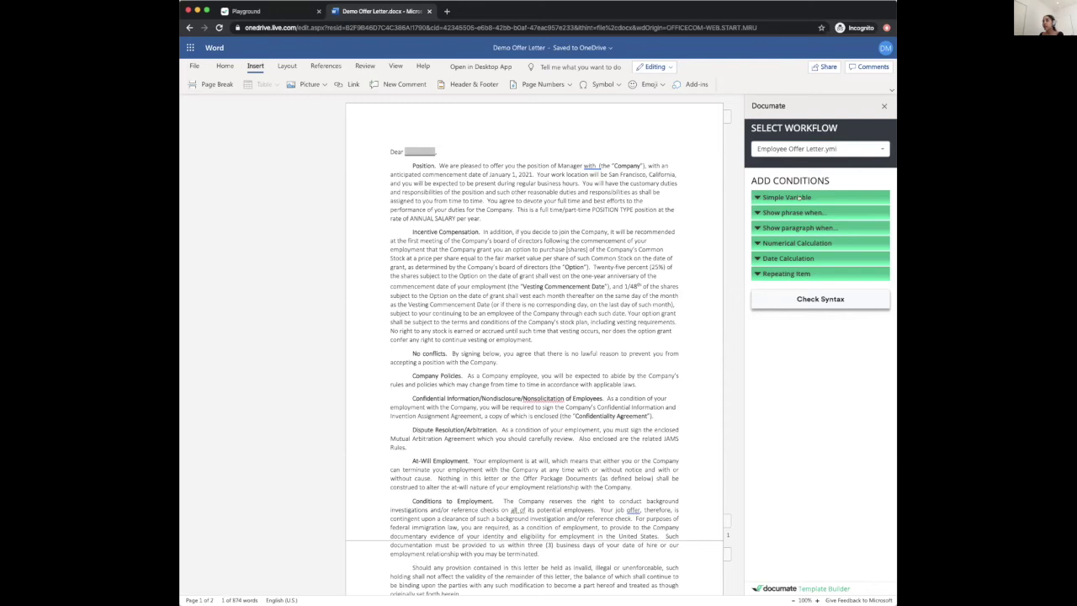
click(783, 197)
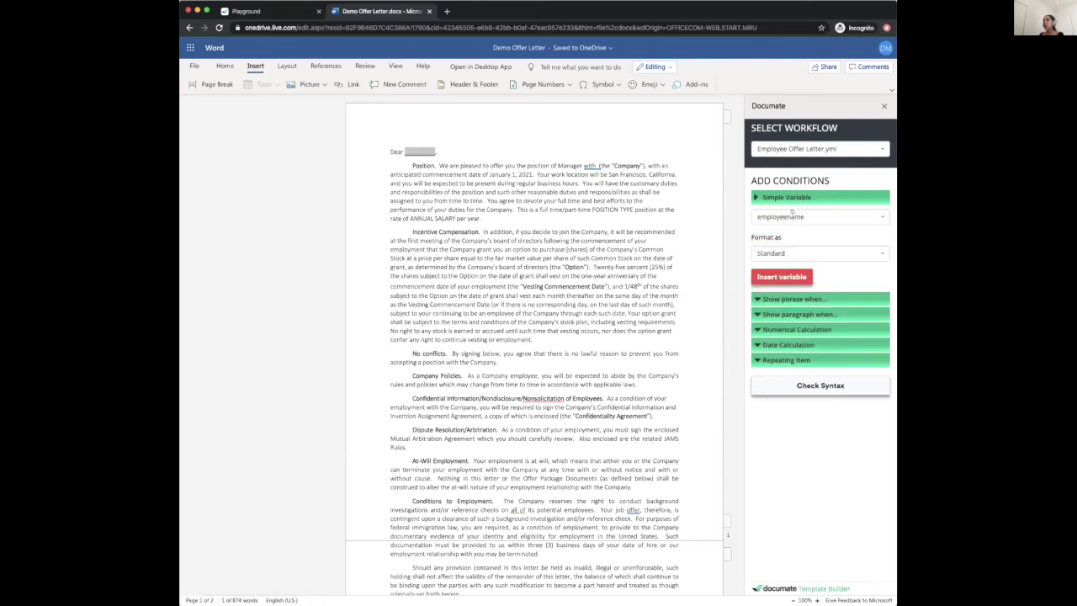
click(792, 216)
click(797, 267)
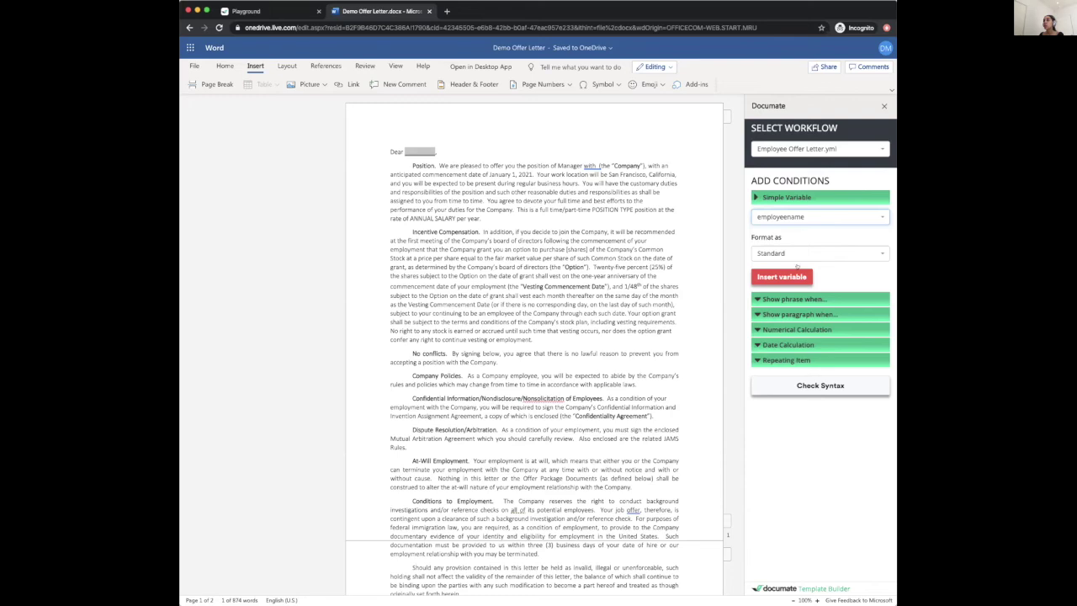
click(780, 276)
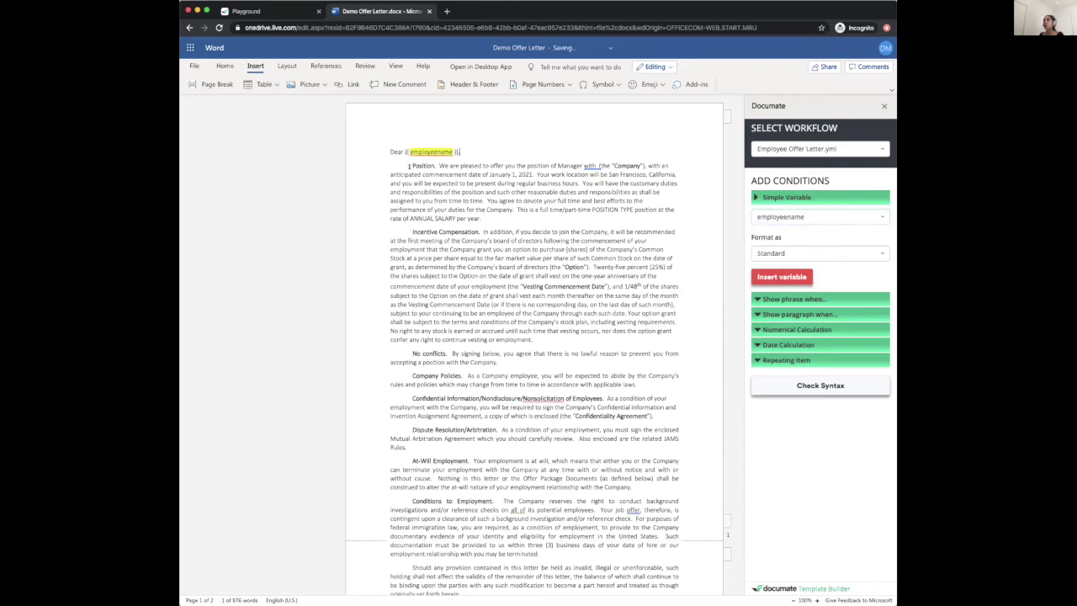
Add space above the salutation and insert the employeename variable there in Standard format
key(Return)
key(Return)
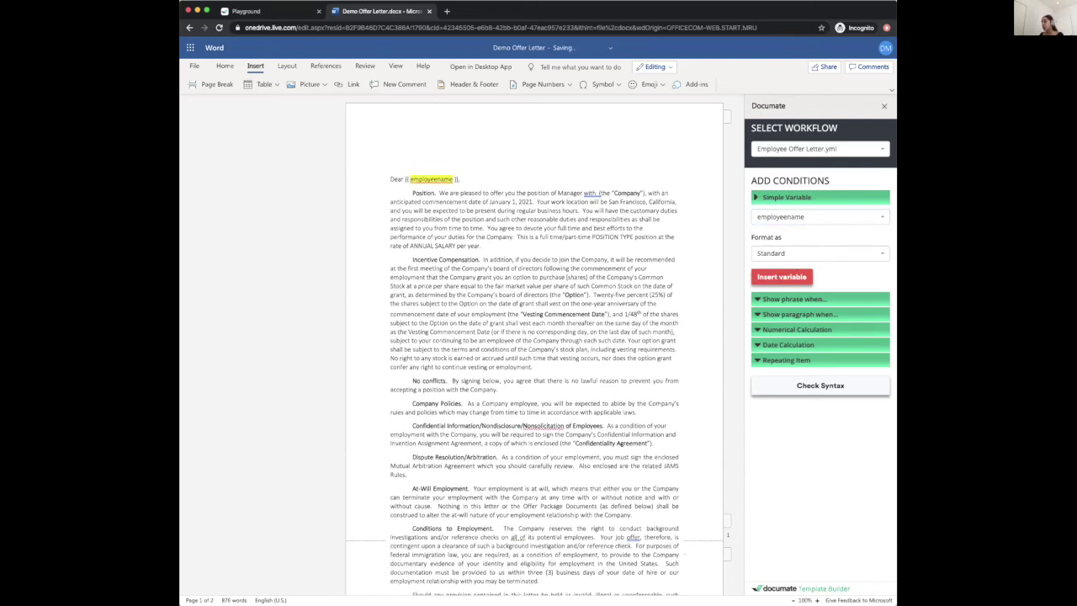
click(808, 277)
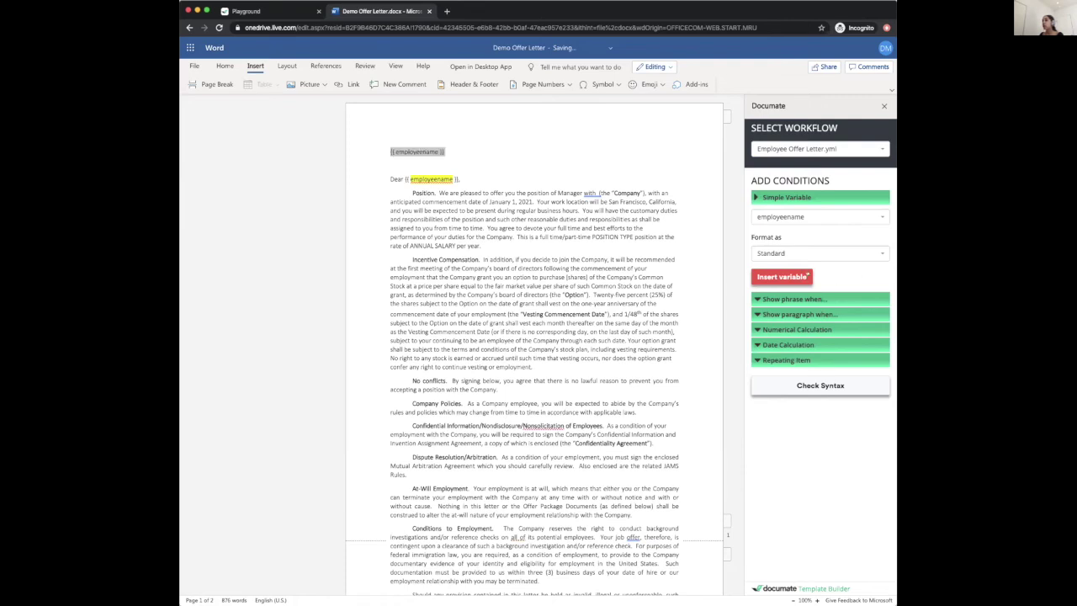
click(806, 252)
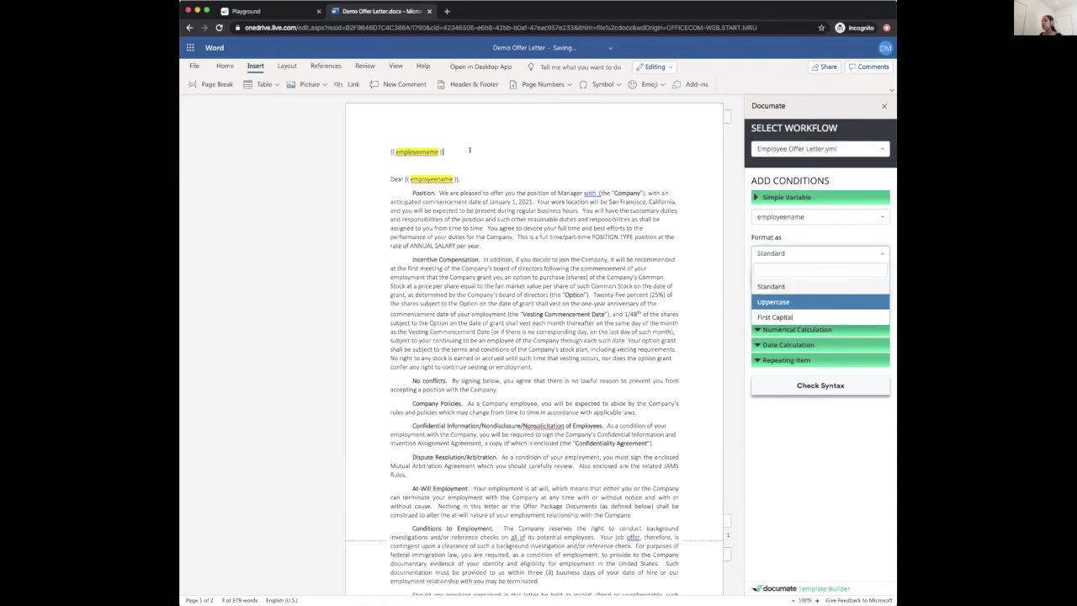
Insert the citystatezip variable in Standard format on a new line directly below the employeename line above the salutation
key(Return)
click(782, 252)
click(782, 216)
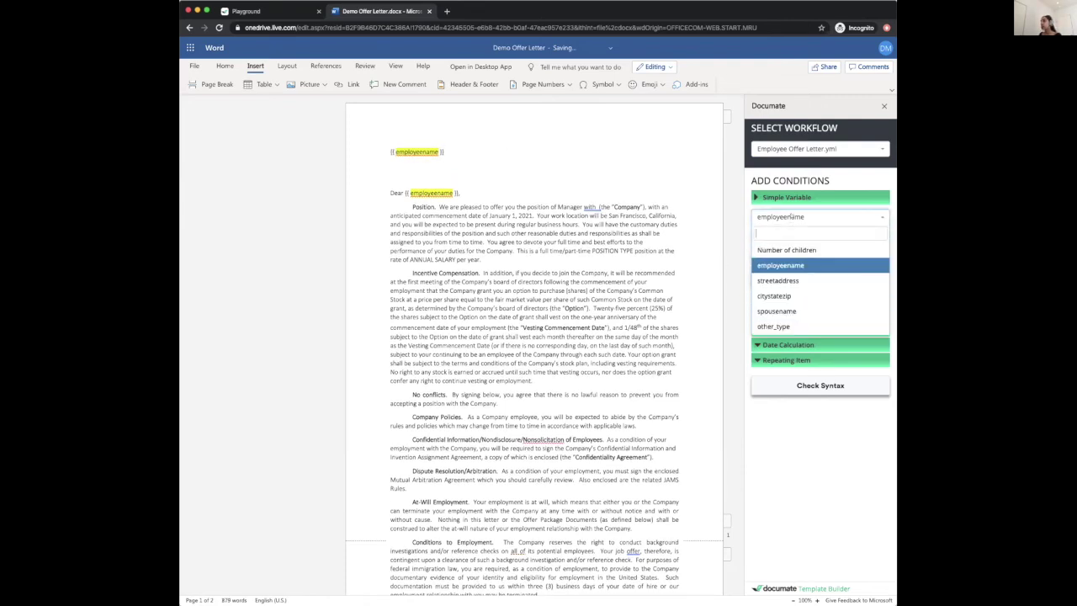
click(784, 296)
click(781, 276)
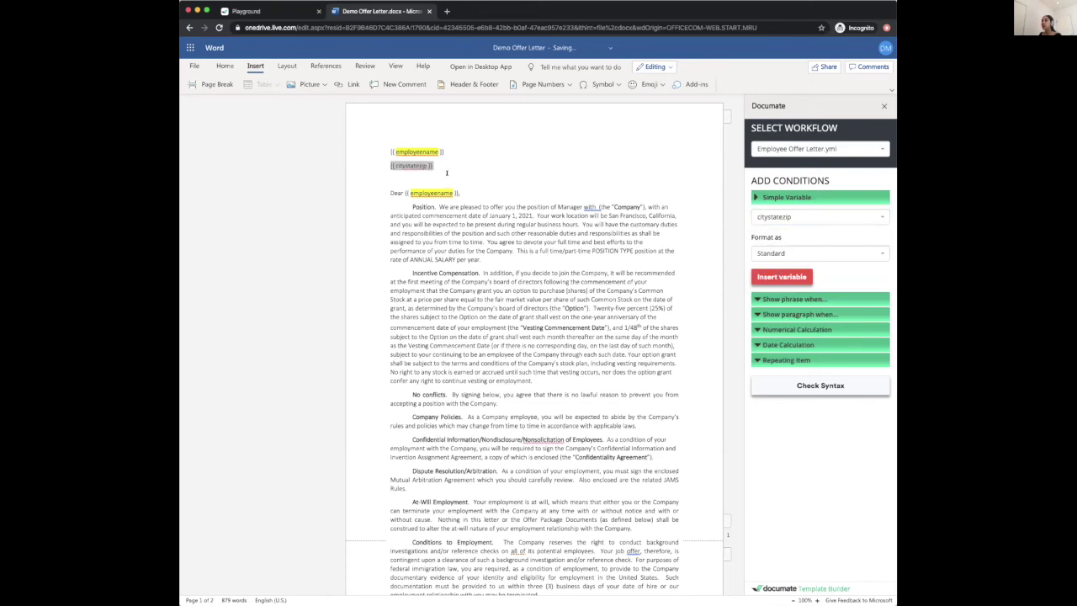
Wrap the Incentive Compensation paragraph in a single show-paragraph condition requiring that payment is annually
scroll(487, 194, down, 1)
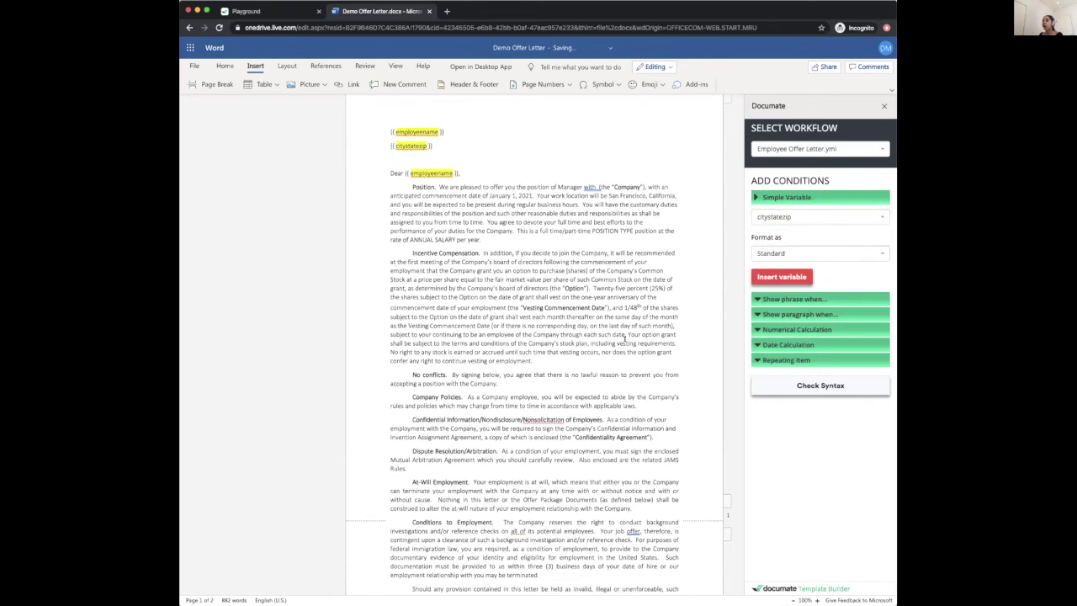
scroll(623, 337, down, 4)
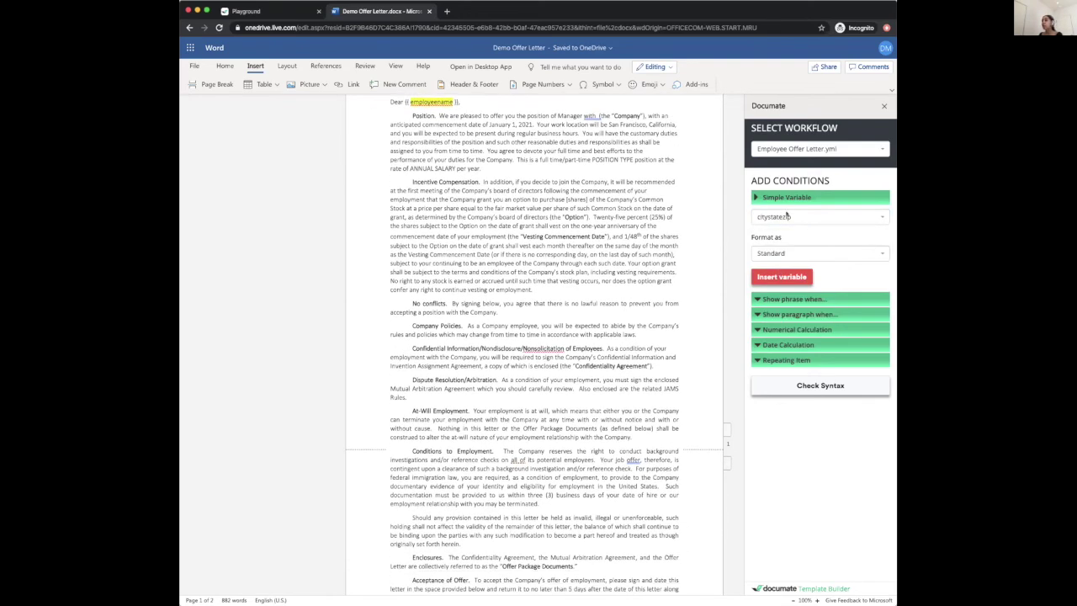
click(791, 198)
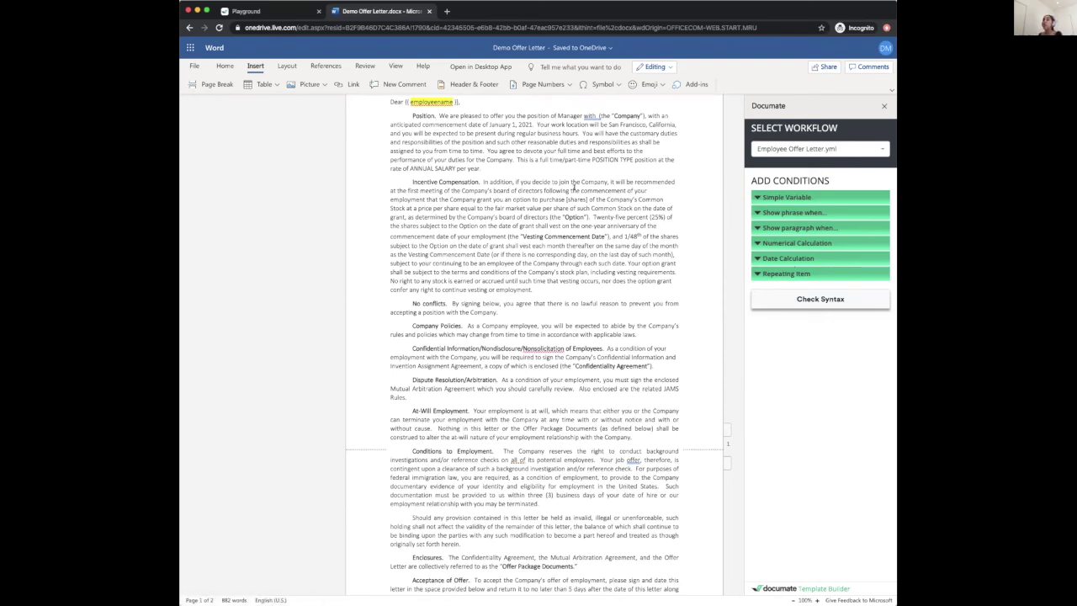
triple_click(449, 199)
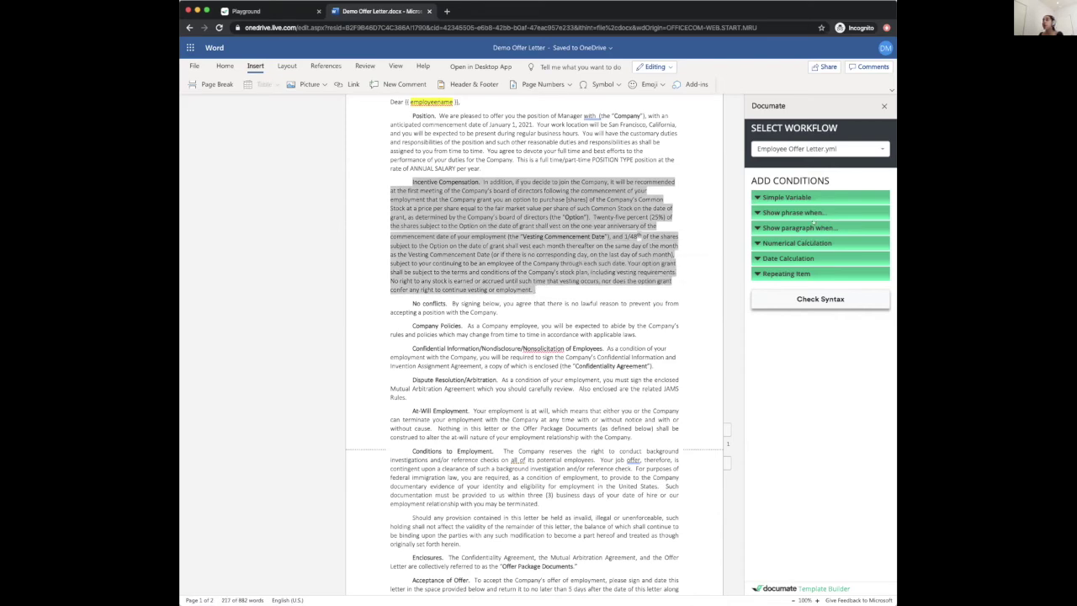
click(803, 229)
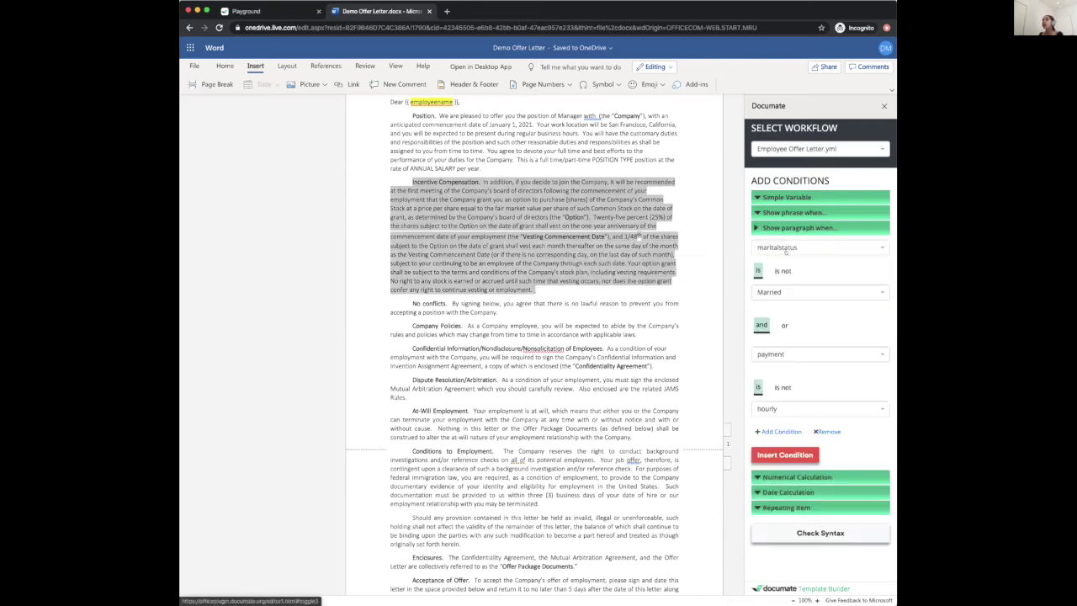
click(829, 430)
click(792, 247)
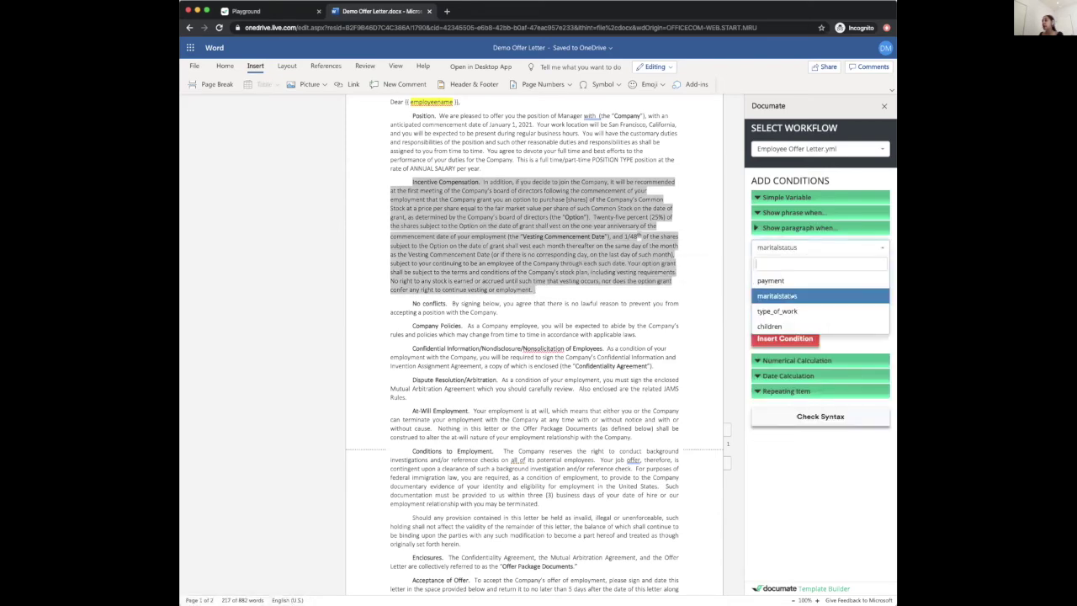
click(762, 292)
click(762, 292)
click(804, 315)
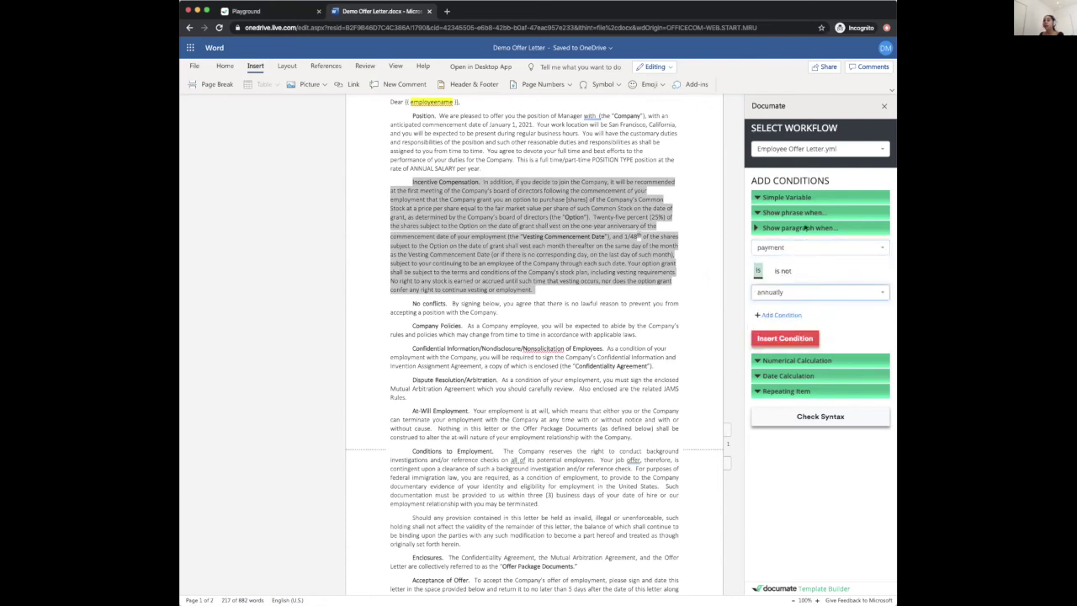
click(787, 339)
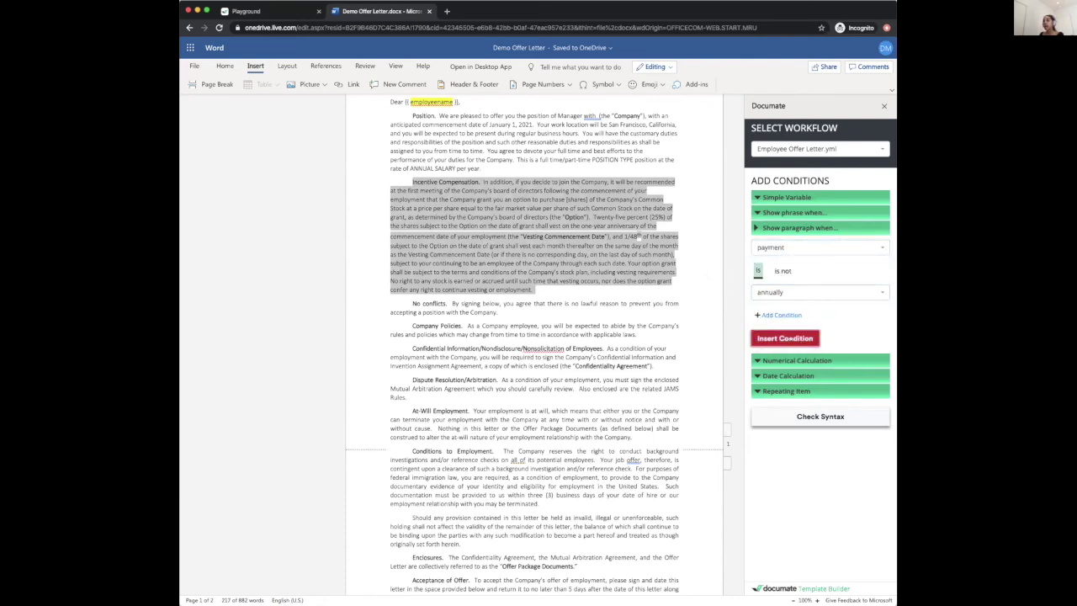
click(426, 168)
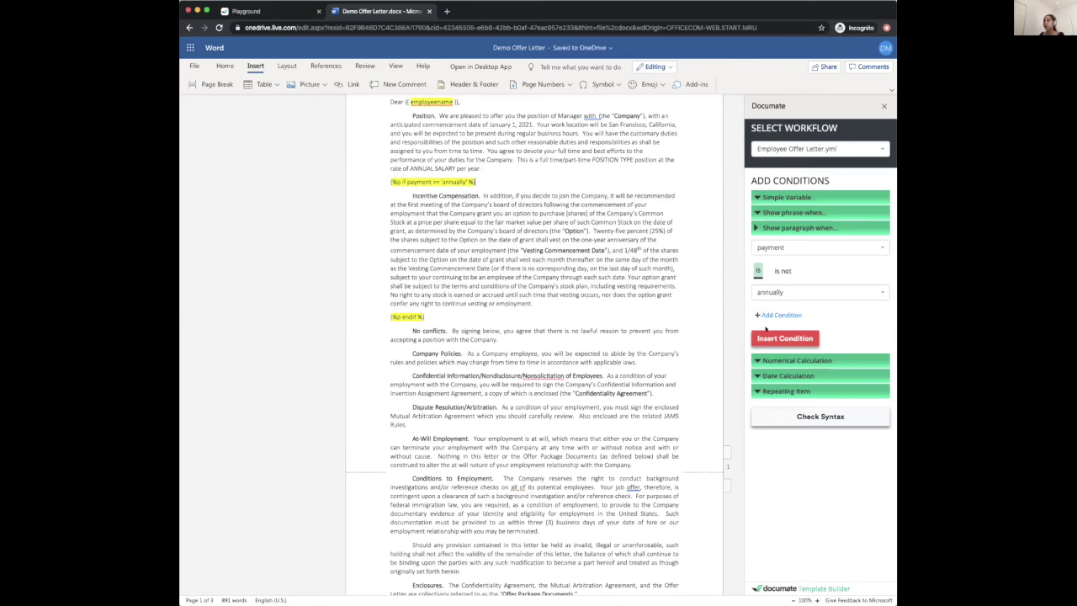
With the vesting sentence selected, examine the numerical calculation, date calculation and repeating item options, including the list formats for repeating fields
drag(593, 230, 627, 278)
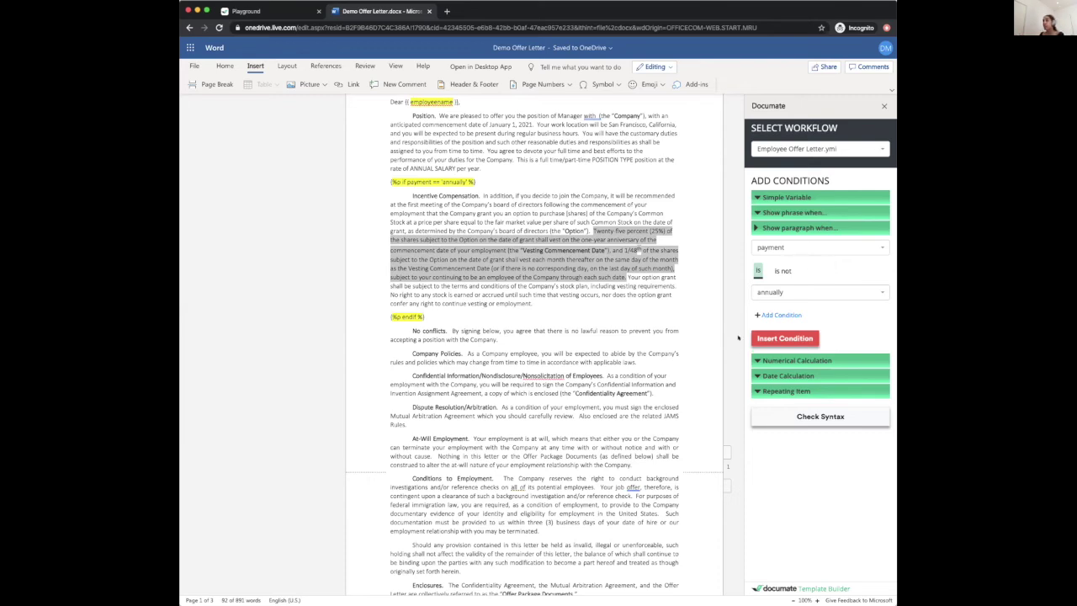
click(789, 228)
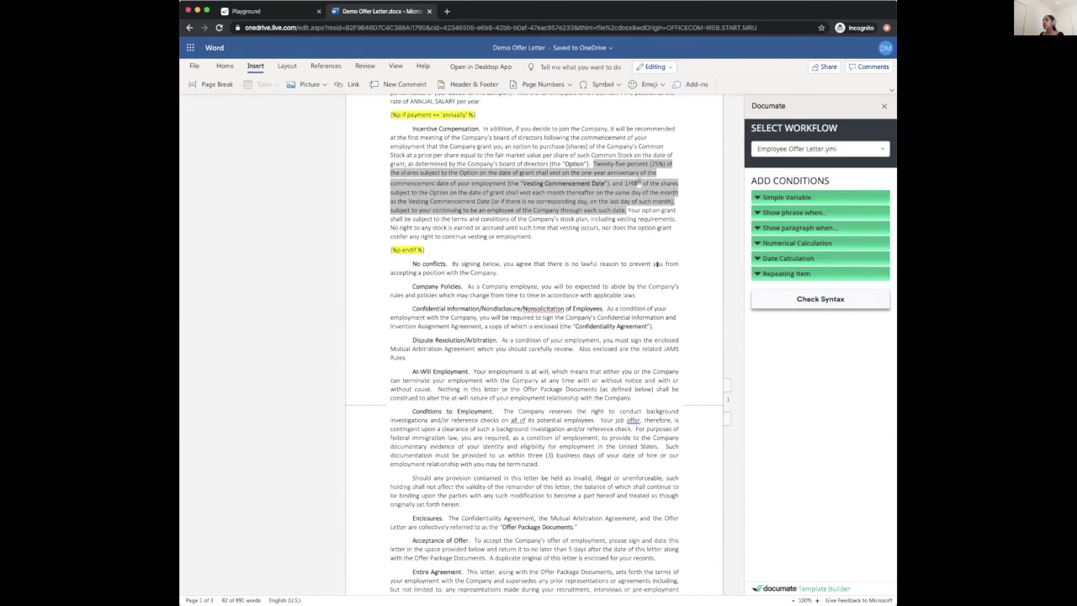
click(795, 243)
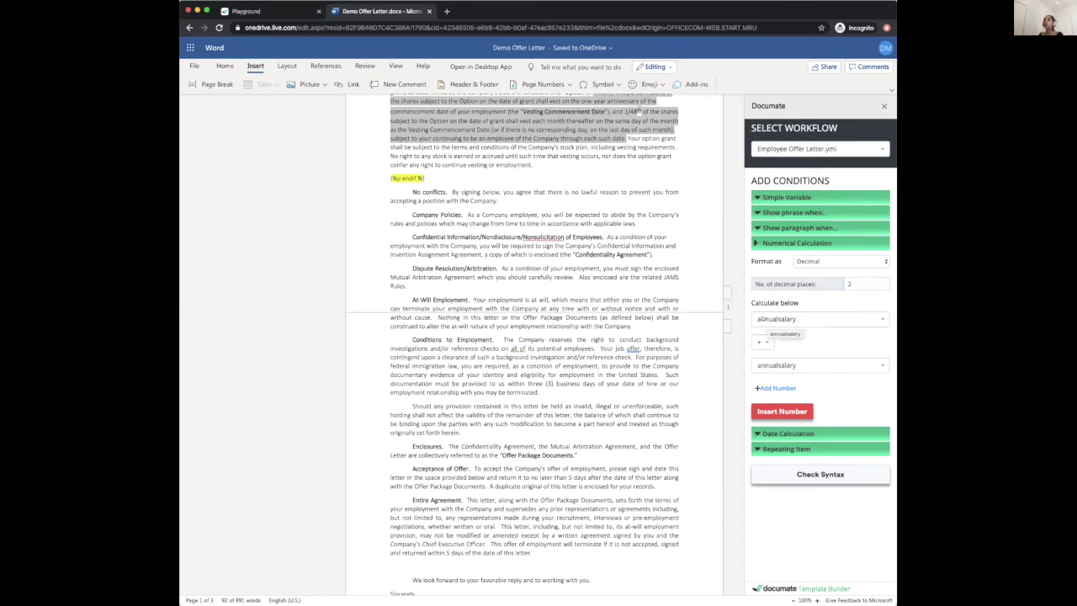
click(787, 433)
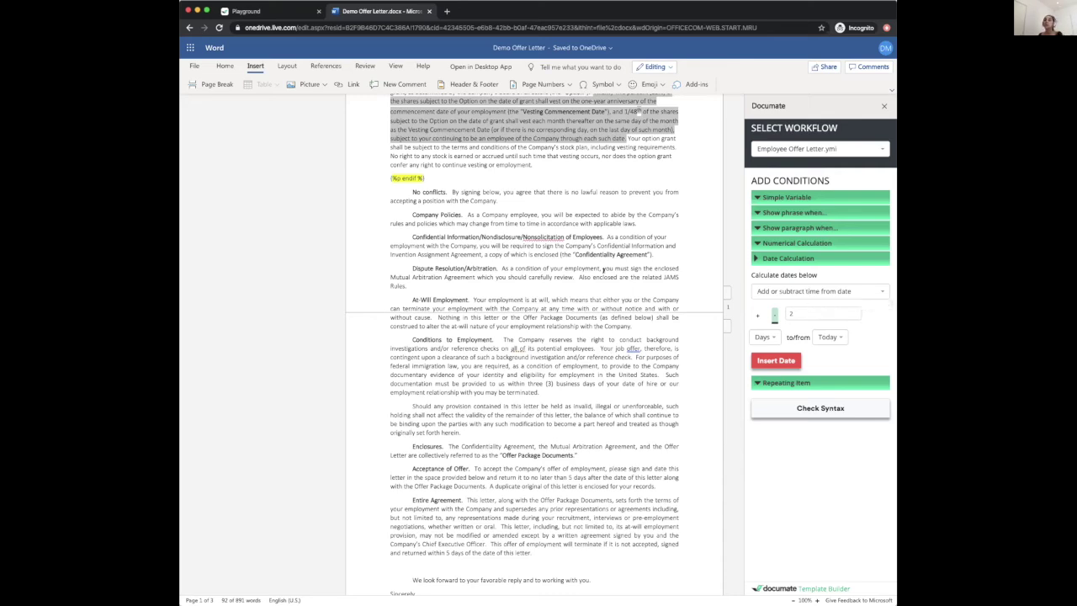
click(808, 383)
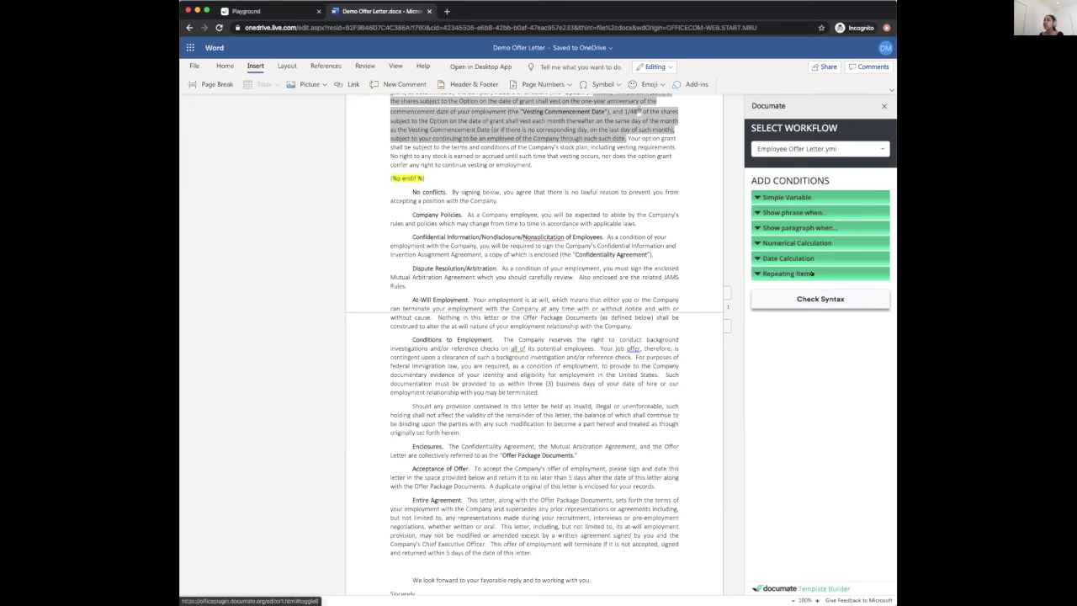
click(833, 292)
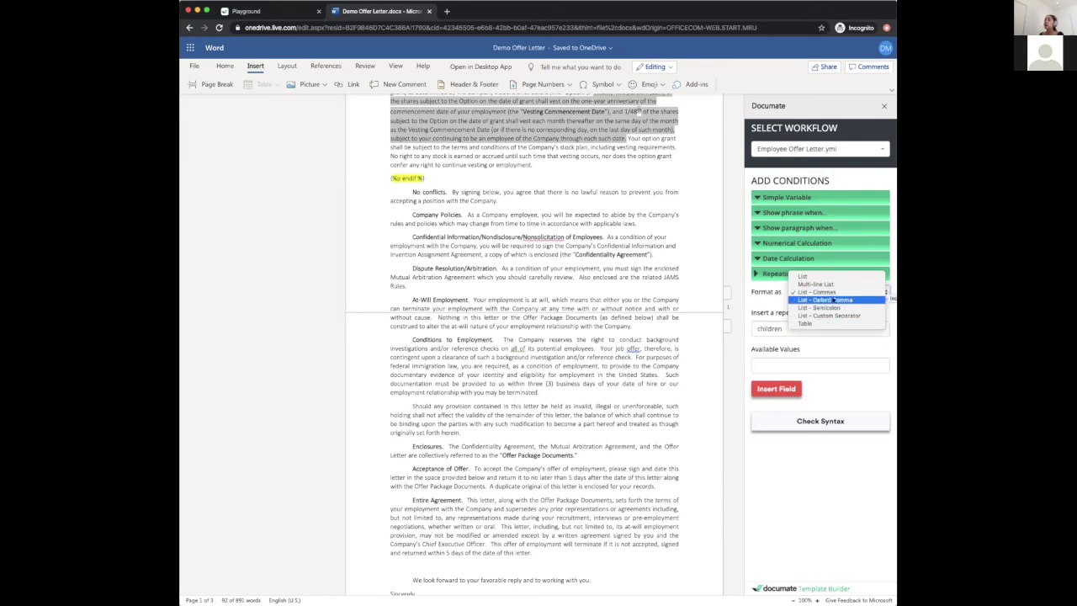
click(771, 286)
click(833, 291)
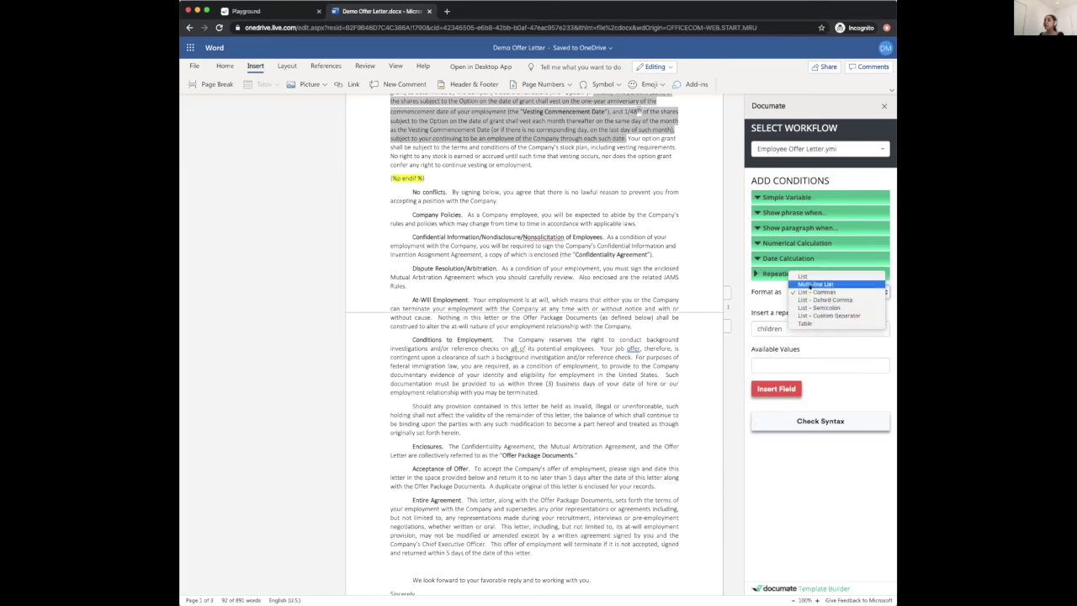
click(772, 275)
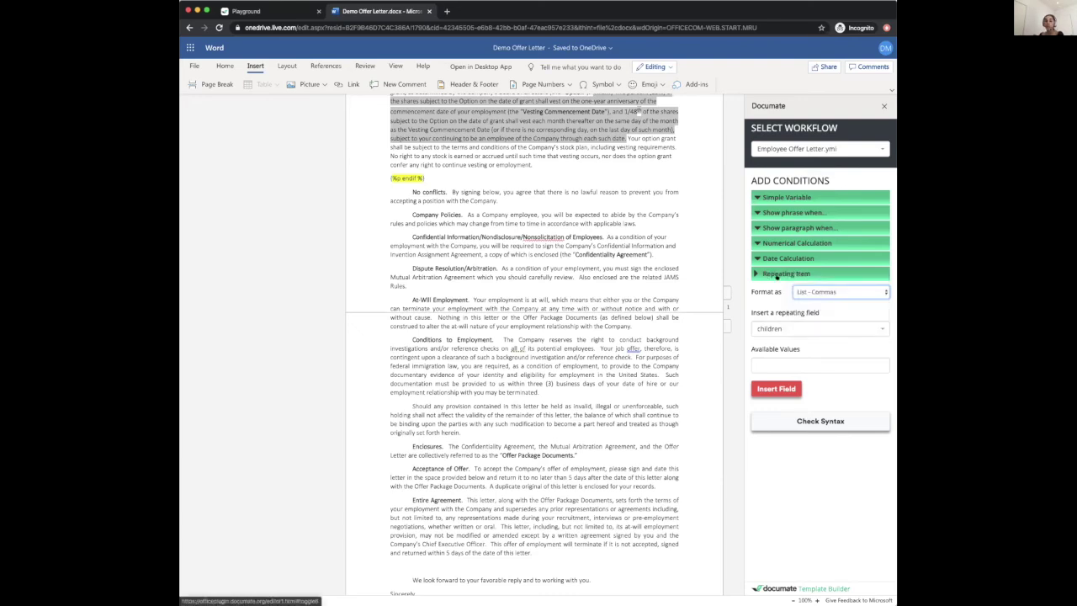
click(783, 273)
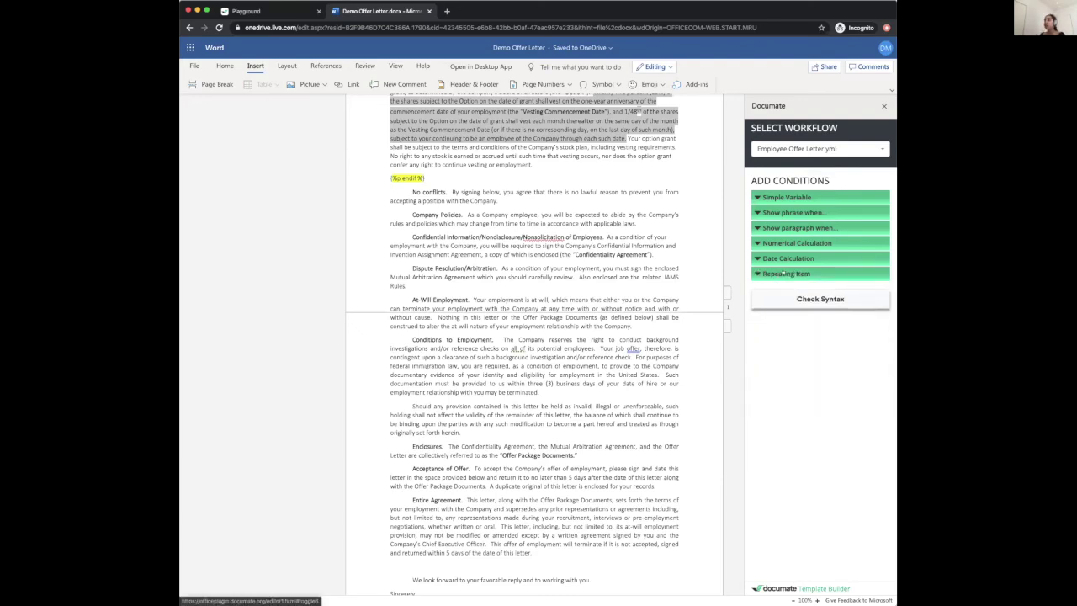
scroll(575, 118, up, 2)
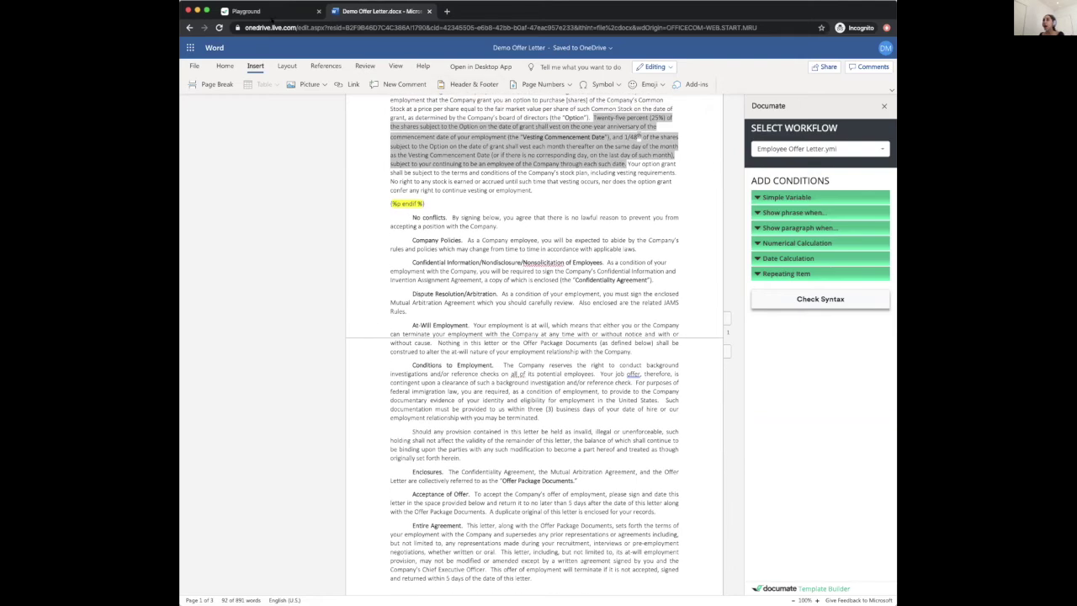
Switch back to the Documate Playground, review the interview's output documents and return to the interview questions
click(280, 12)
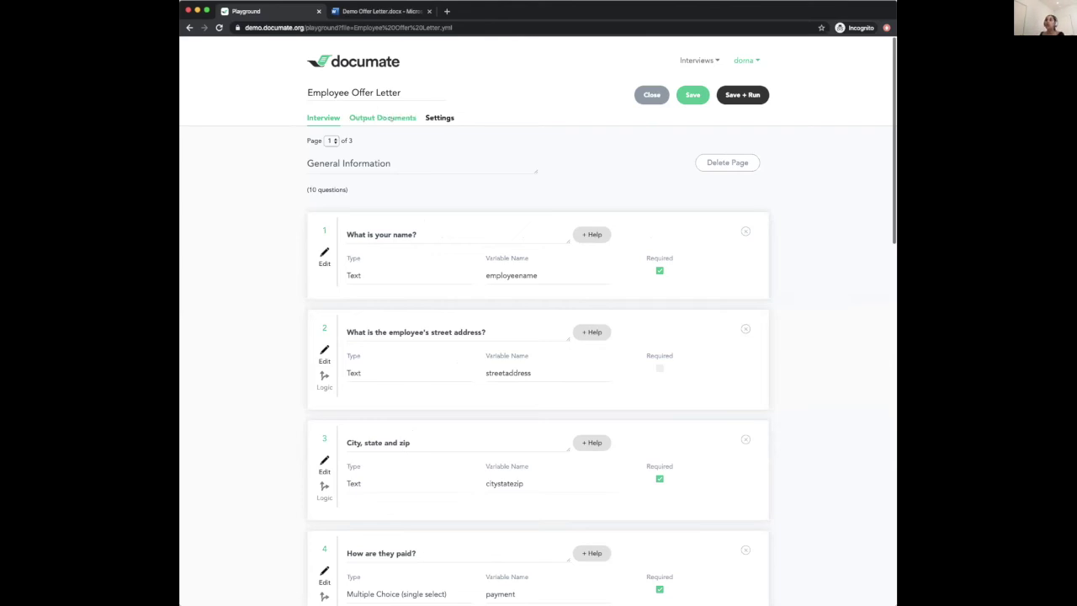
click(383, 118)
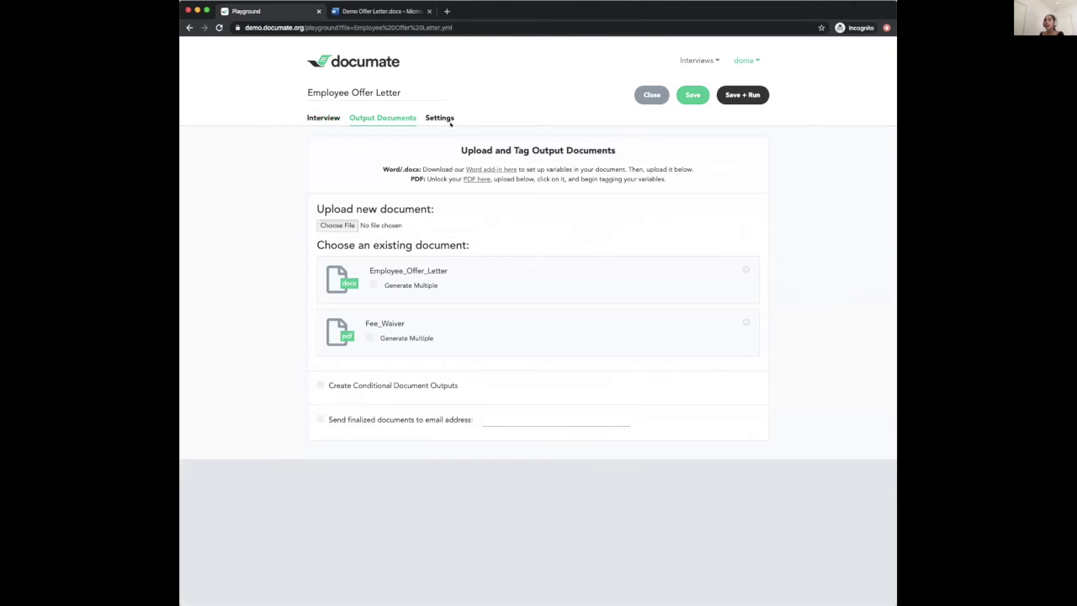
click(321, 117)
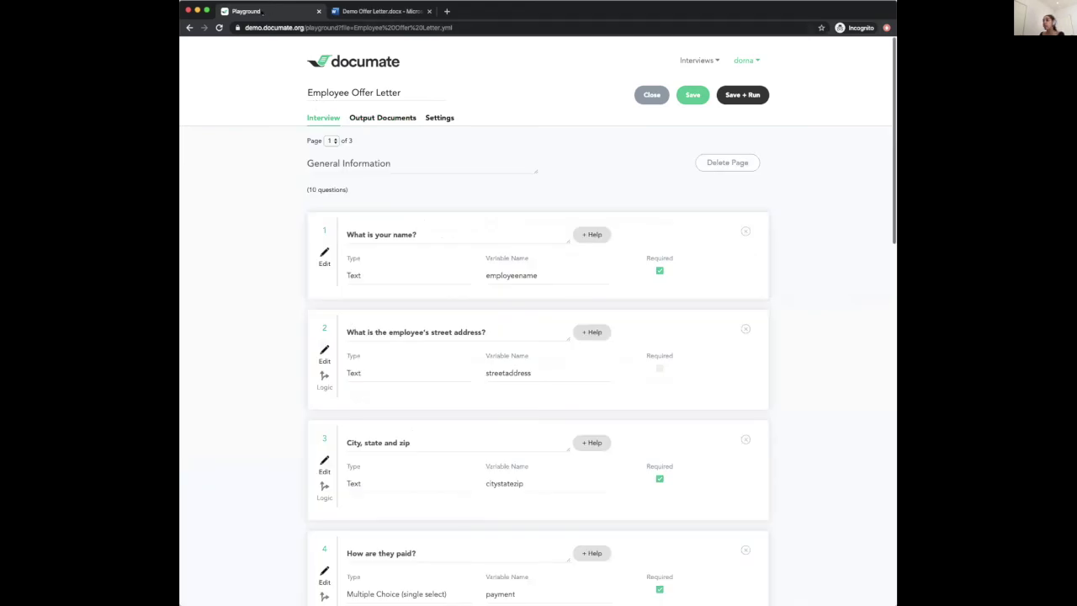